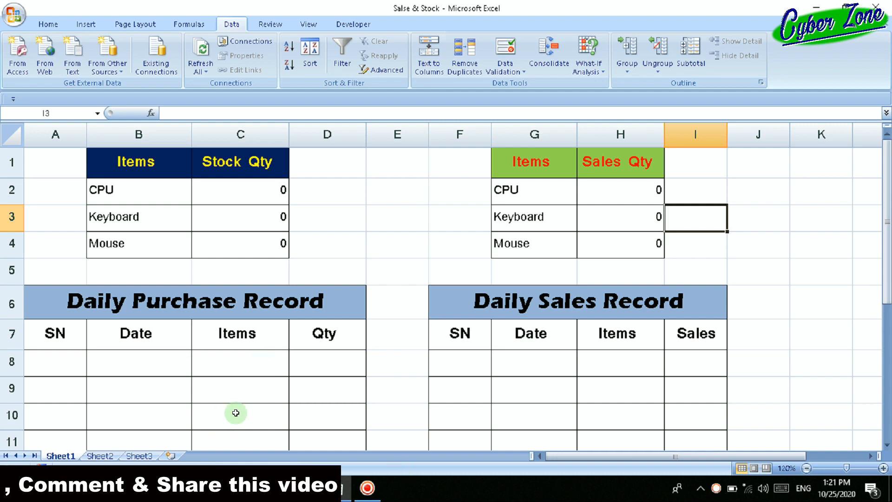
Start the first Daily Purchase Record row with SN 1 and the current date using the formula =Today().
{"action": "left_click", "coordinate": [64, 366]}
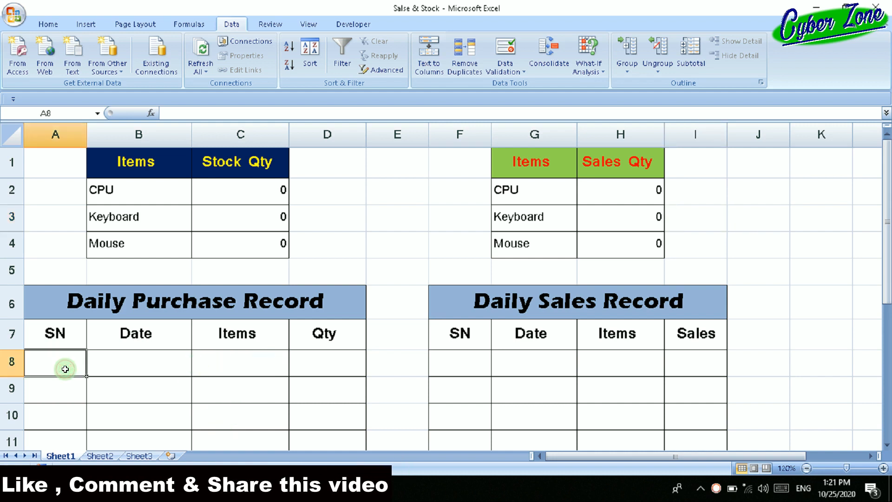
{"action": "type", "text": "1"}
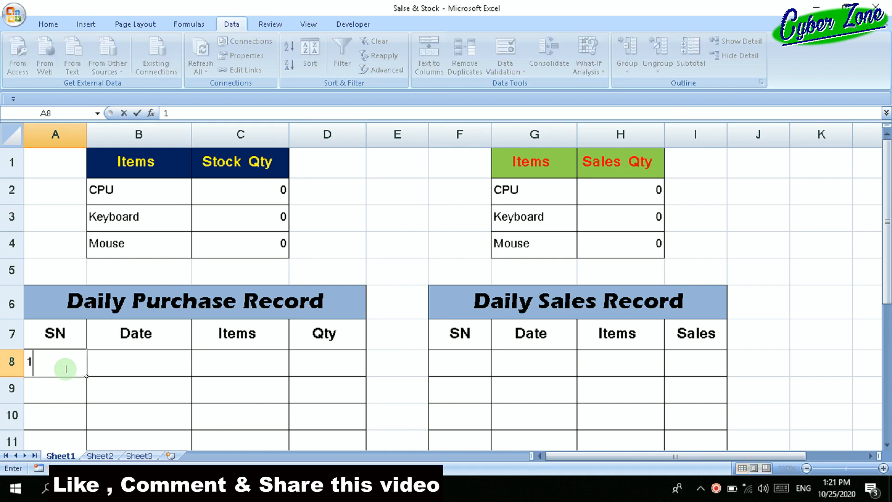
{"action": "key", "text": "Tab"}
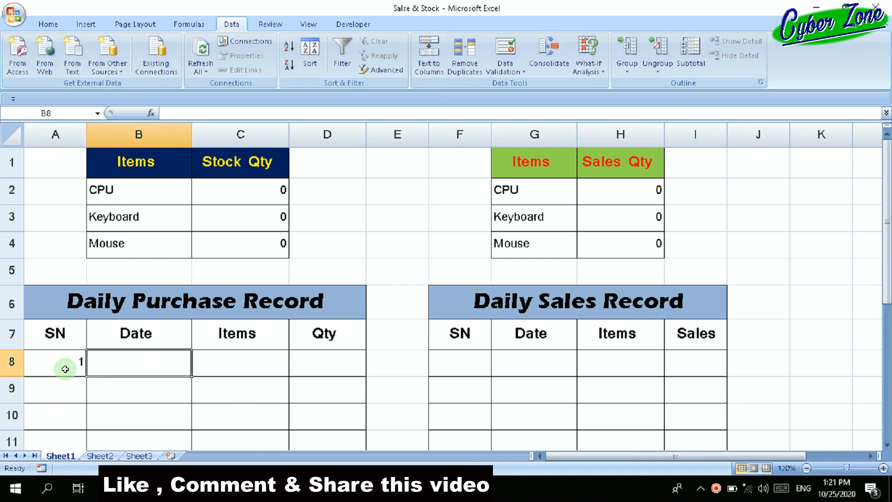
{"action": "type", "text": "="}
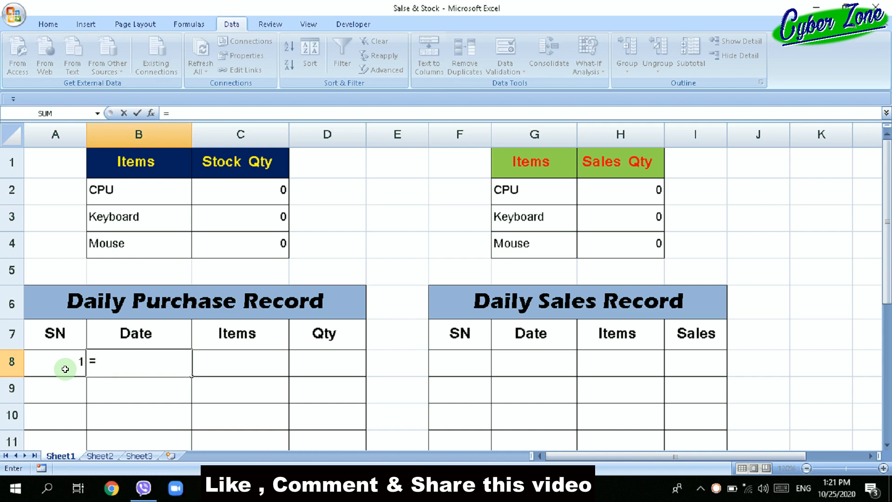
{"action": "type", "text": "T"}
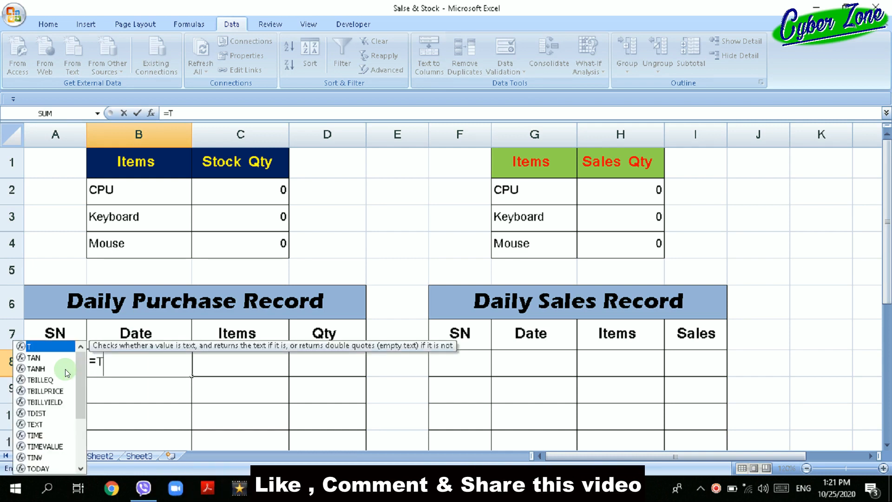
{"action": "type", "text": "oday()"}
{"action": "key", "text": "Return"}
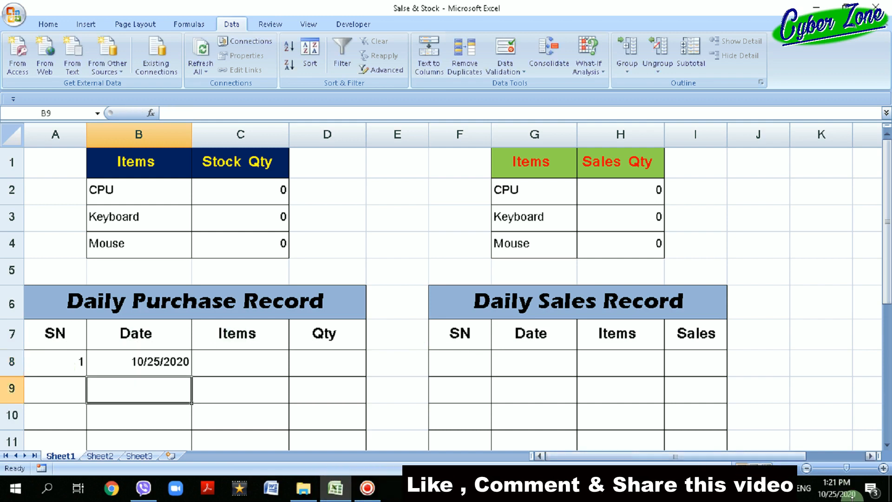
Record CPU as the item in the first purchase row with a quantity of 100.
{"action": "left_click", "coordinate": [244, 364]}
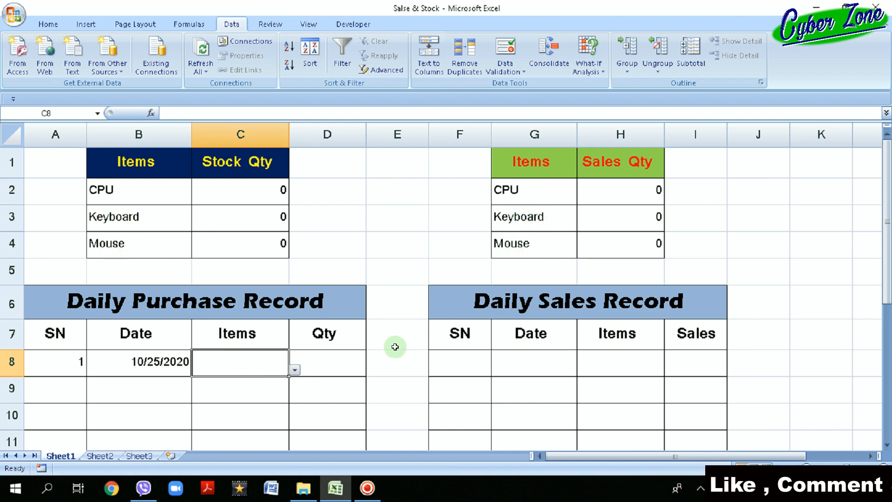
{"action": "left_click", "coordinate": [295, 371]}
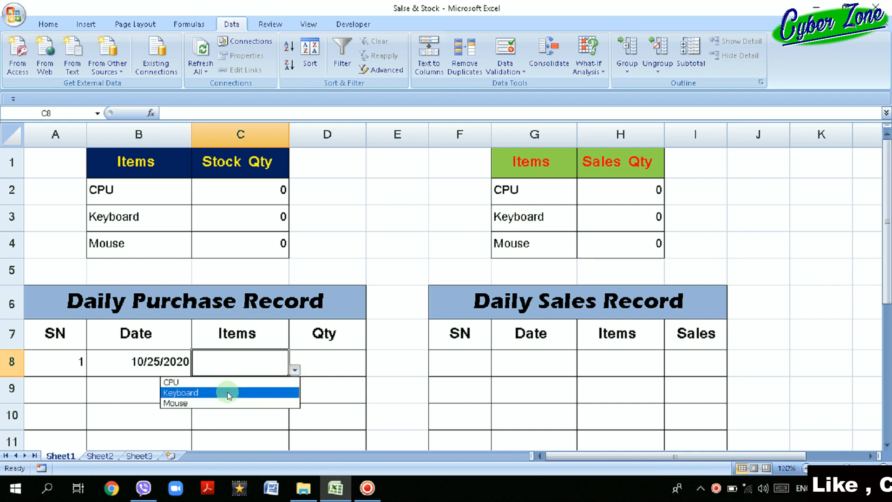
{"action": "left_click", "coordinate": [215, 382]}
{"action": "left_click", "coordinate": [318, 361]}
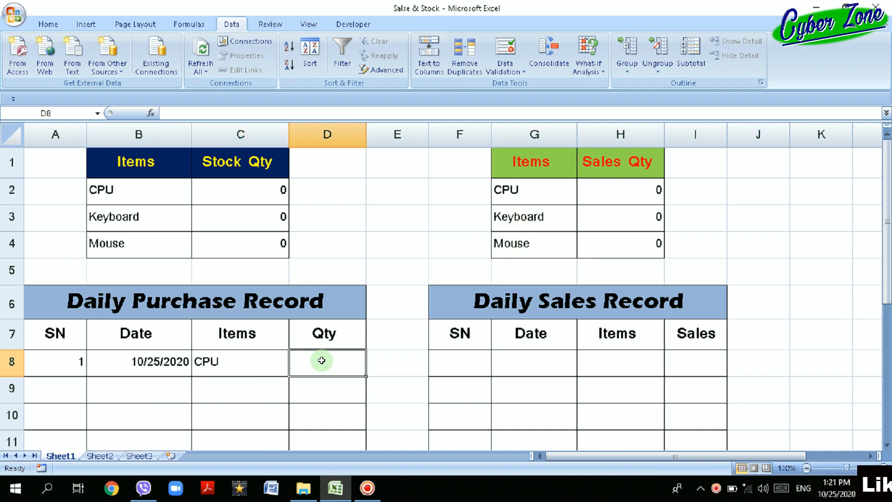
{"action": "type", "text": "10"}
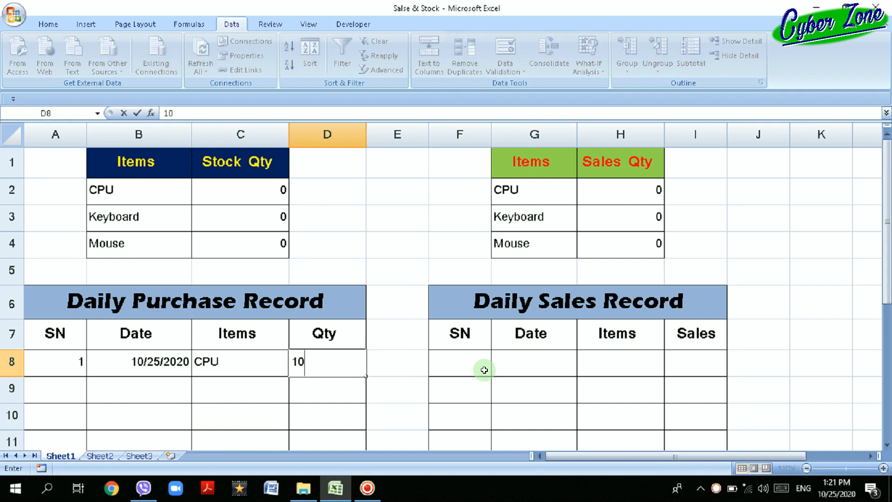
{"action": "type", "text": "0"}
{"action": "key", "text": "Return"}
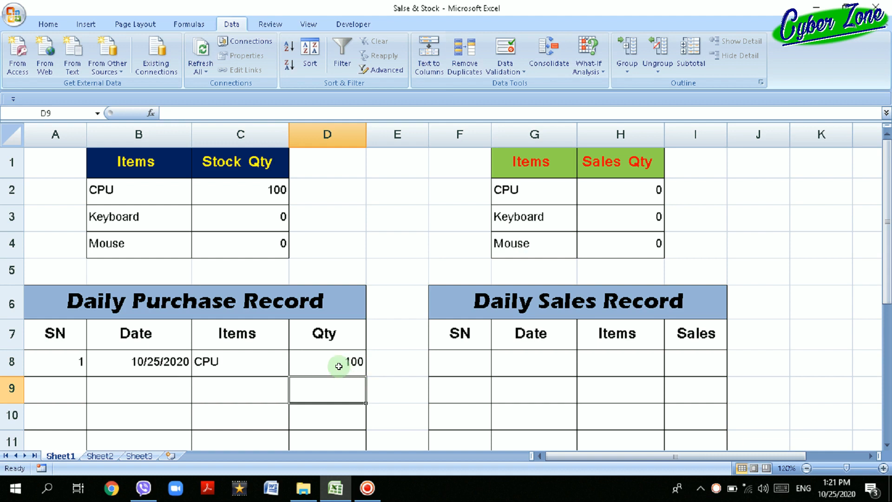
Record Keyboard as the item in the second purchase row with a quantity of 500.
{"action": "left_click", "coordinate": [219, 382]}
{"action": "left_click", "coordinate": [295, 396]}
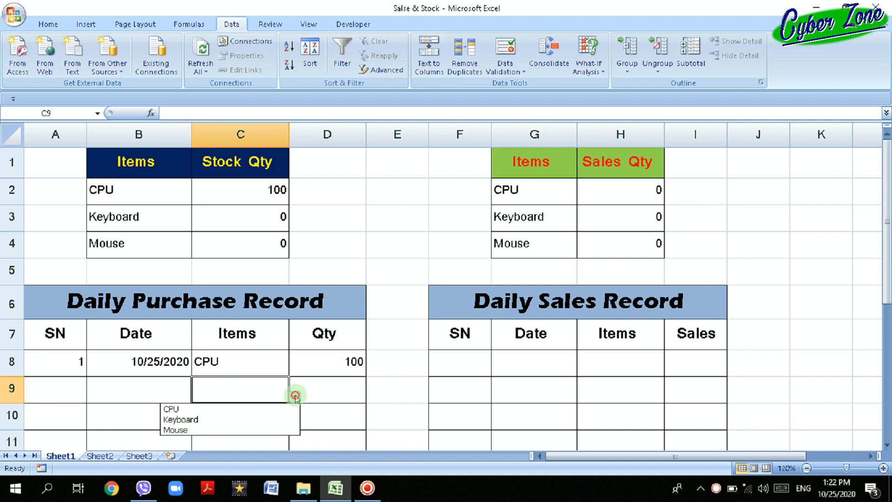
{"action": "left_click", "coordinate": [249, 418]}
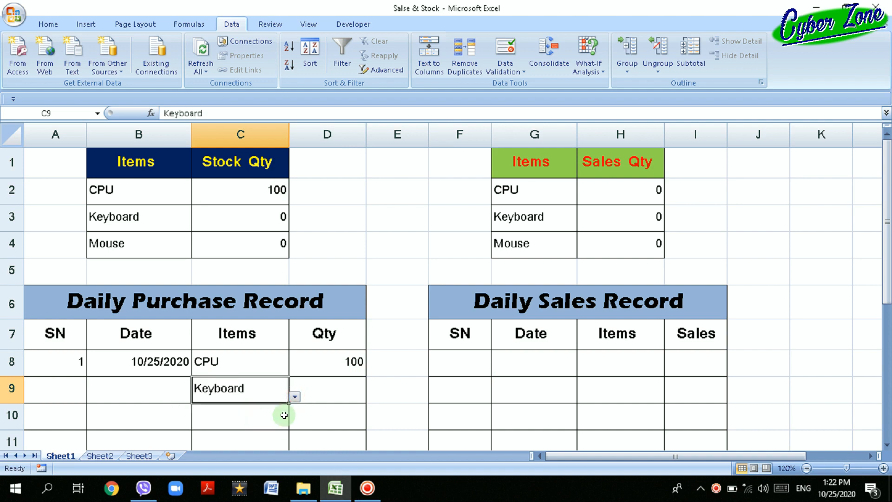
{"action": "left_click", "coordinate": [334, 399]}
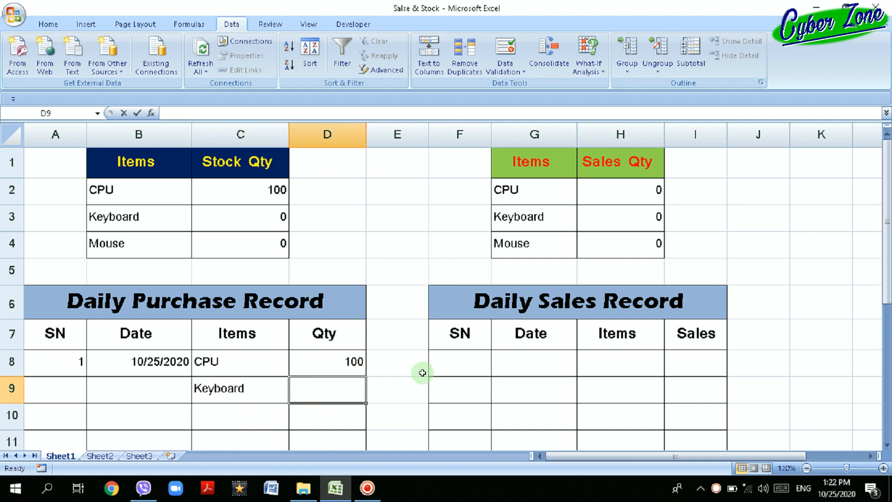
{"action": "type", "text": "500"}
{"action": "key", "text": "Return"}
Record Mouse as the item in the third purchase row with a quantity of 25.
{"action": "left_click", "coordinate": [247, 421]}
{"action": "left_click", "coordinate": [293, 425]}
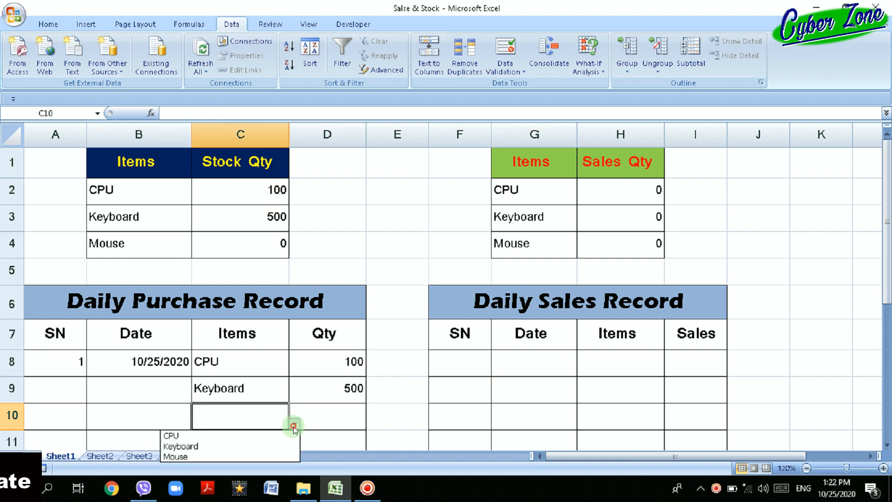
{"action": "left_click", "coordinate": [239, 456]}
{"action": "left_click", "coordinate": [334, 420]}
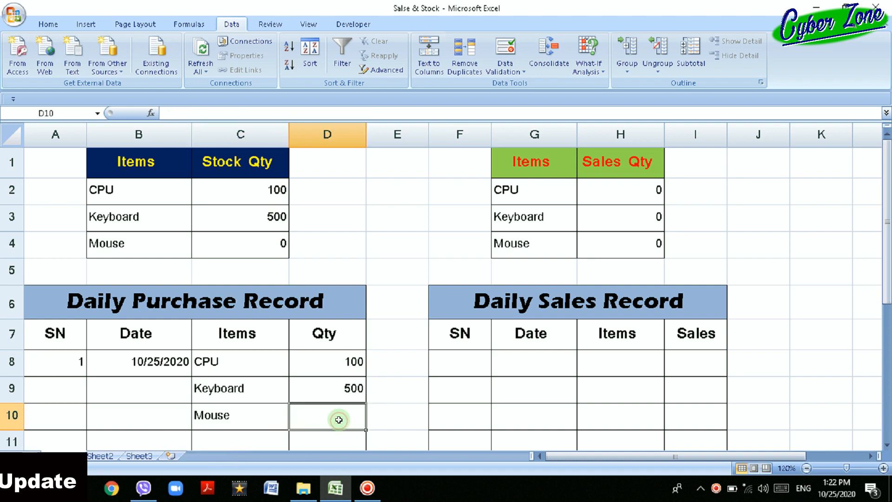
{"action": "type", "text": "25"}
{"action": "key", "text": "Return"}
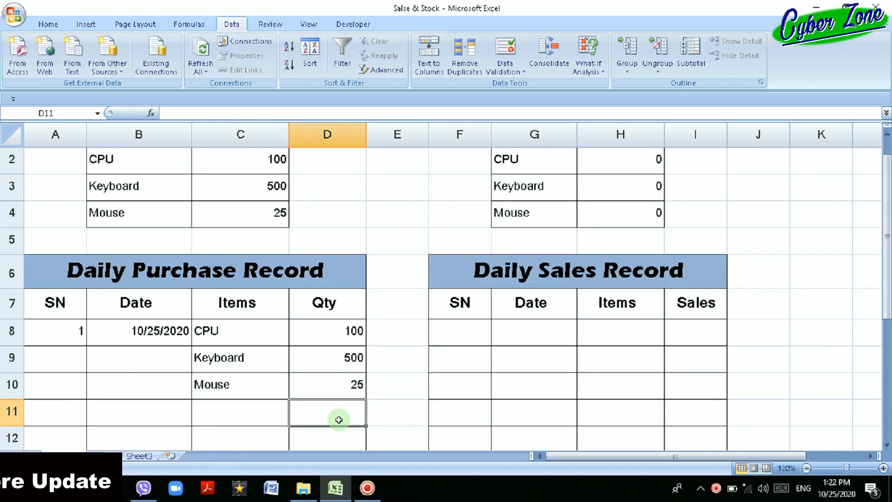
Add another CPU purchase in row 11 with a quantity of 200.
{"action": "left_click", "coordinate": [246, 421]}
{"action": "left_click", "coordinate": [294, 421]}
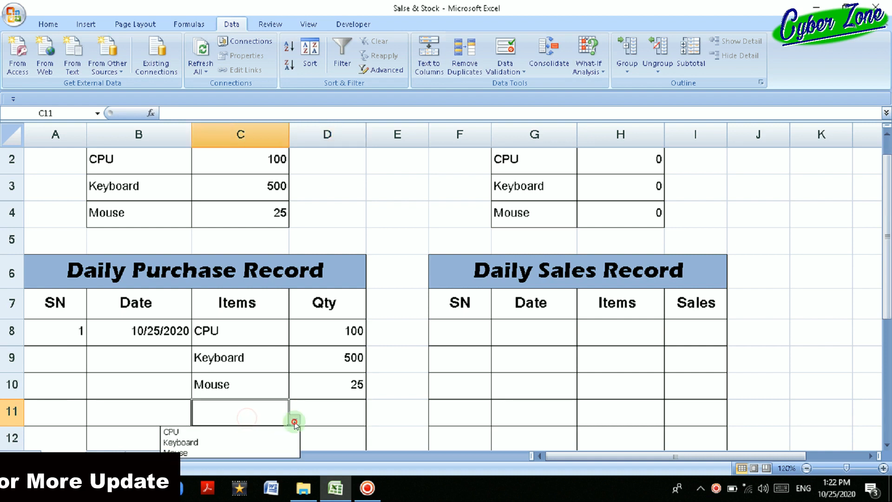
{"action": "left_click", "coordinate": [270, 435]}
{"action": "left_click", "coordinate": [345, 414]}
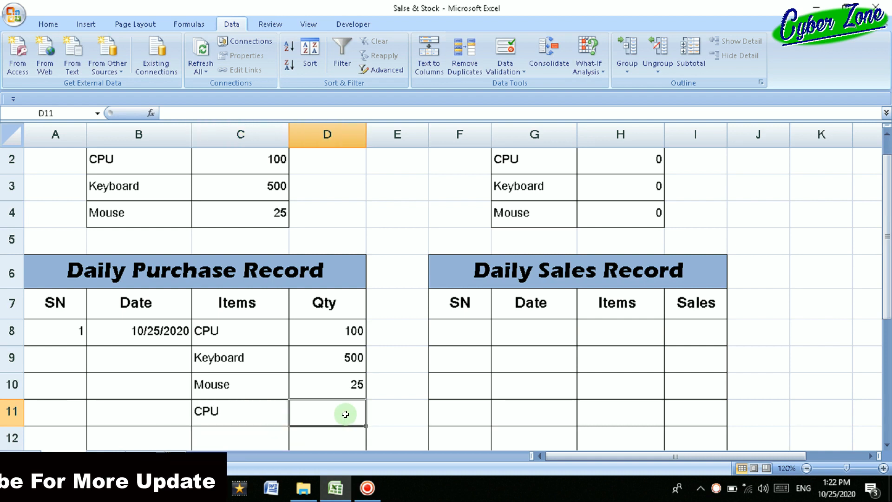
{"action": "type", "text": "200"}
{"action": "key", "text": "Return"}
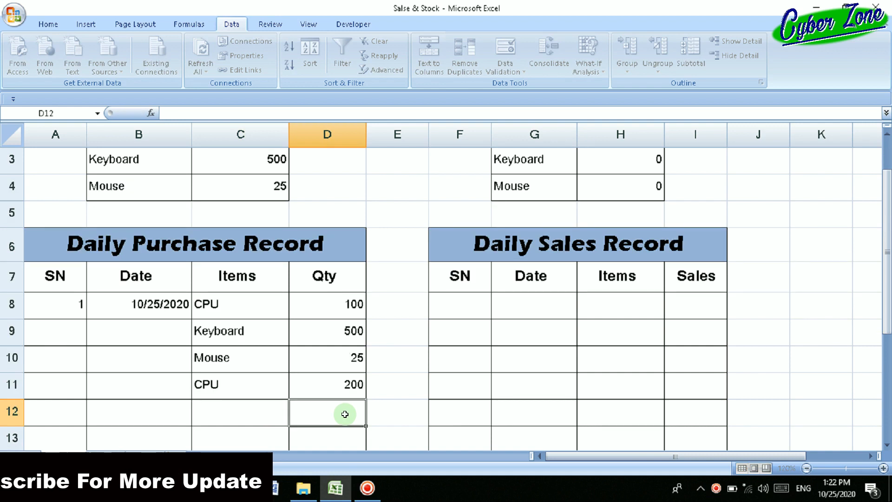
Add a further CPU purchase in row 12 with a quantity of 500.
{"action": "left_click", "coordinate": [266, 418]}
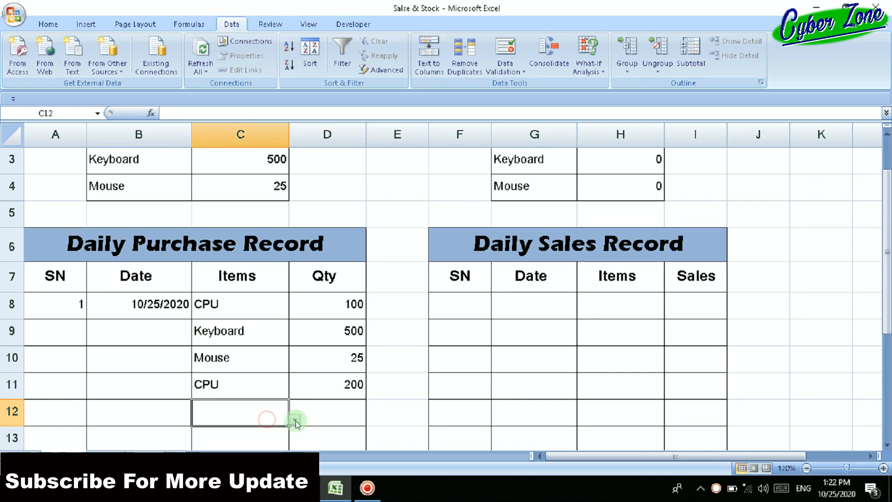
{"action": "left_click", "coordinate": [296, 421]}
{"action": "left_click", "coordinate": [286, 427]}
{"action": "left_click", "coordinate": [342, 415]}
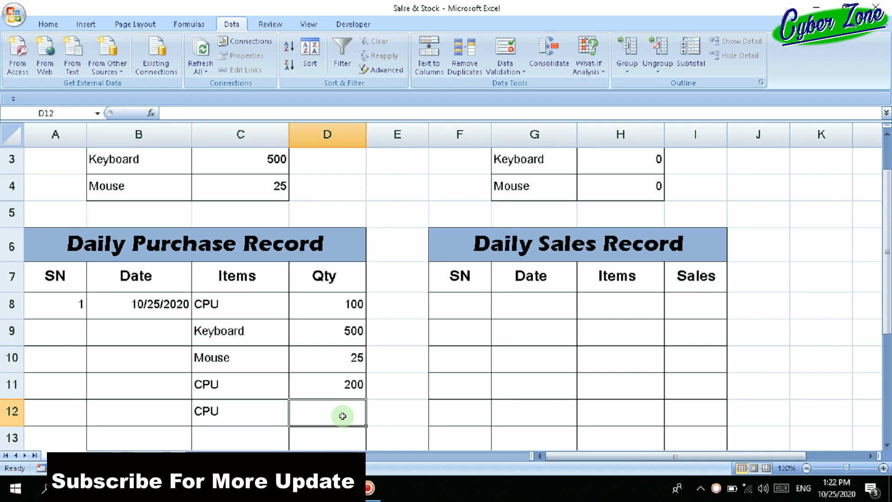
{"action": "type", "text": "500"}
{"action": "key", "text": "Return"}
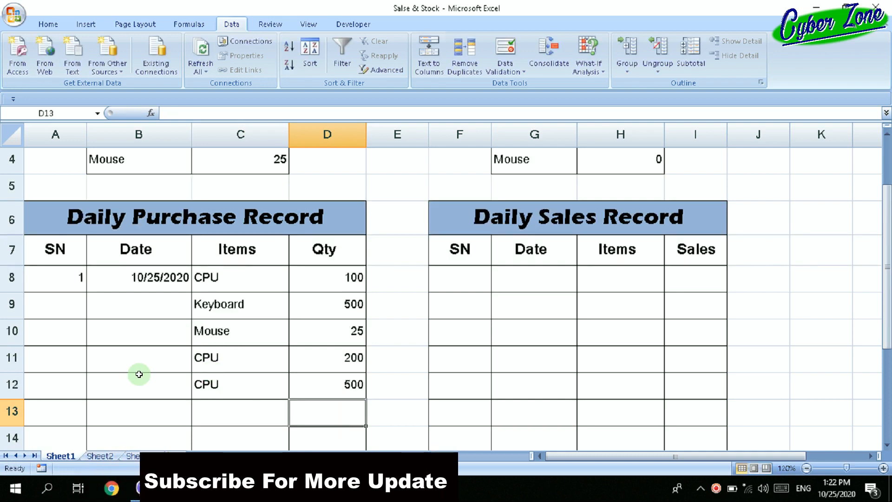
Start the first Daily Sales Record row with SN 1 and the current date using the formula =Today().
{"action": "scroll", "coordinate": [144, 378], "scroll_direction": "up", "scroll_amount": 1}
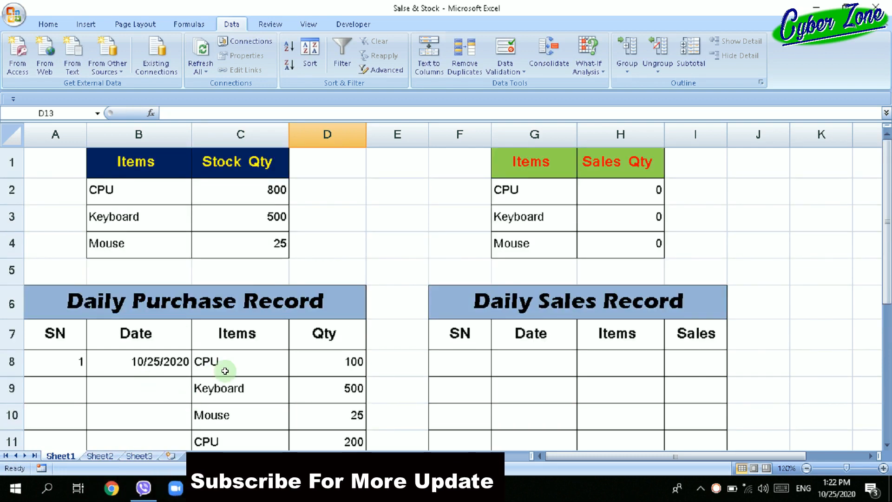
{"action": "scroll", "coordinate": [235, 376], "scroll_direction": "down", "scroll_amount": 3}
{"action": "scroll", "coordinate": [247, 385], "scroll_direction": "up", "scroll_amount": 3}
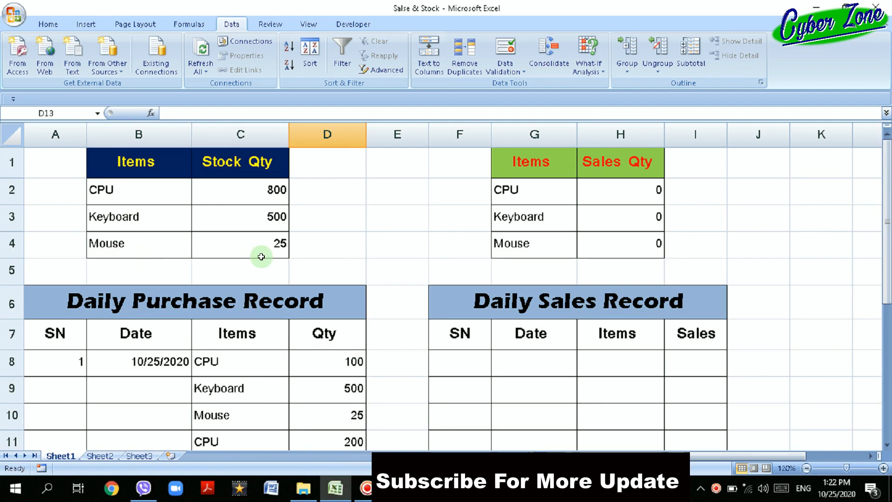
{"action": "left_click", "coordinate": [462, 364]}
{"action": "type", "text": "1"}
{"action": "key", "text": "Tab"}
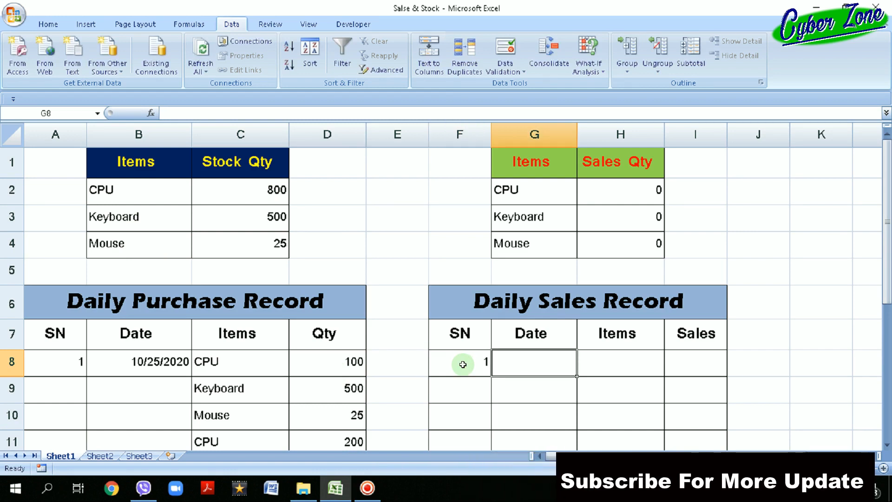
{"action": "type", "text": "=T"}
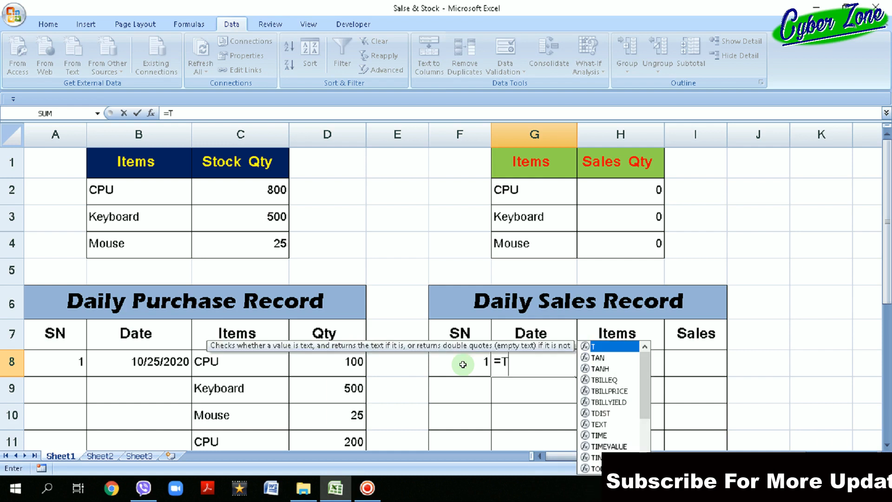
{"action": "type", "text": "oday"}
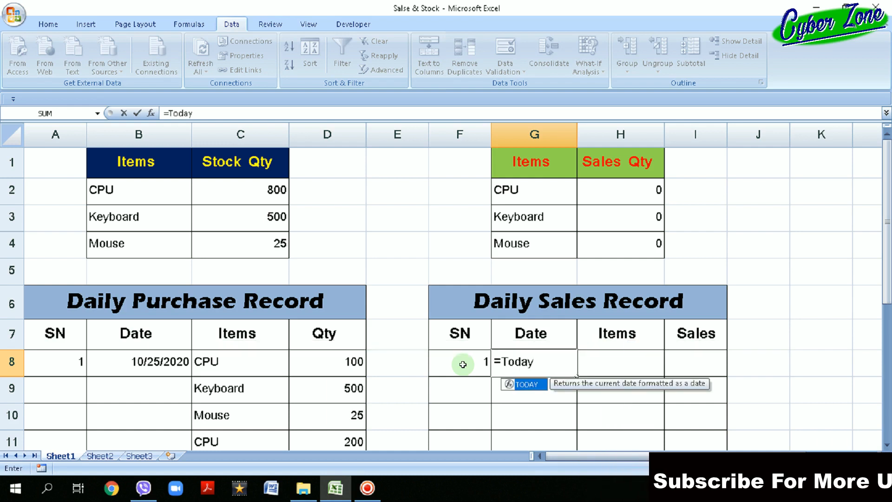
{"action": "type", "text": "()"}
{"action": "key", "text": "Return"}
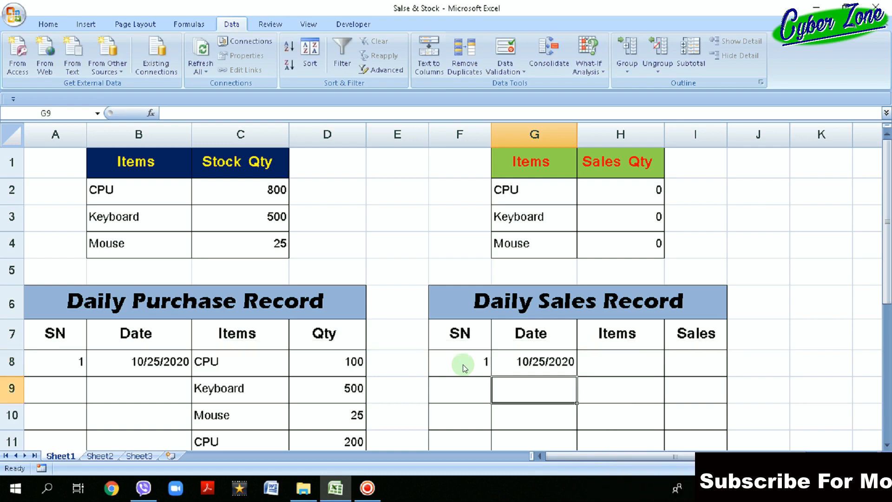
Record CPU as the item in the first sales row with a sales quantity of 15.
{"action": "left_click", "coordinate": [617, 363]}
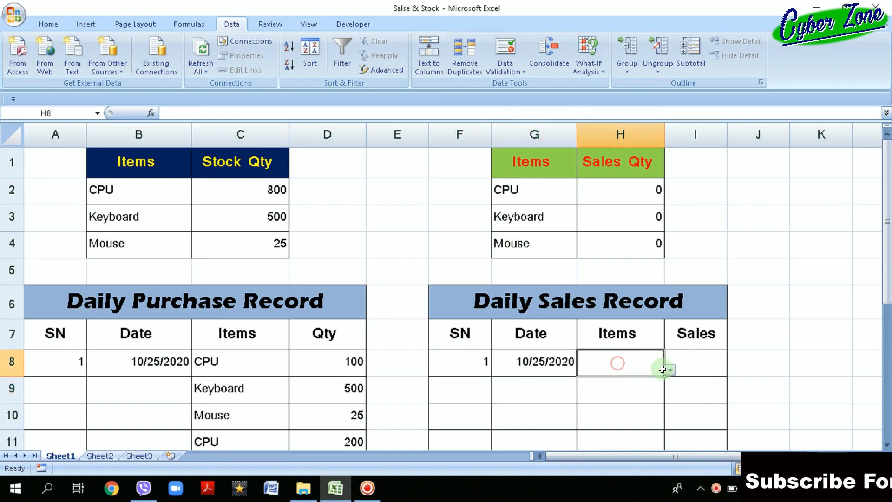
{"action": "left_click", "coordinate": [671, 369]}
{"action": "left_click", "coordinate": [650, 383]}
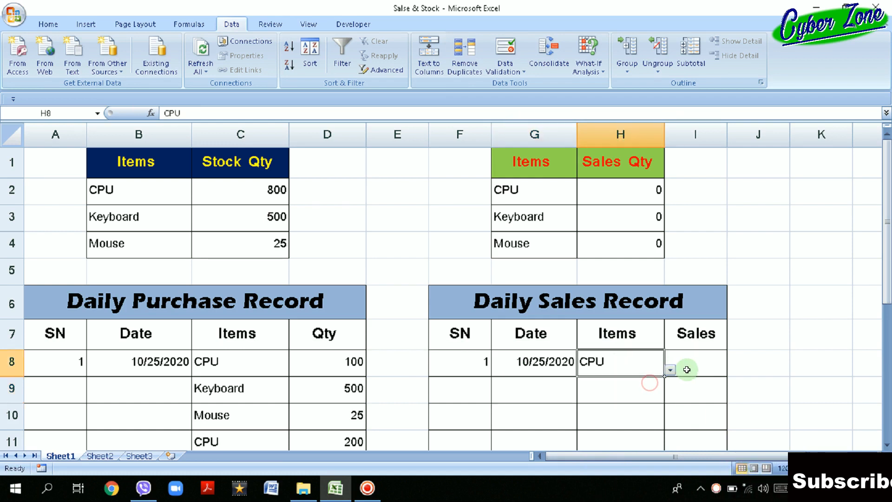
{"action": "left_click", "coordinate": [687, 369]}
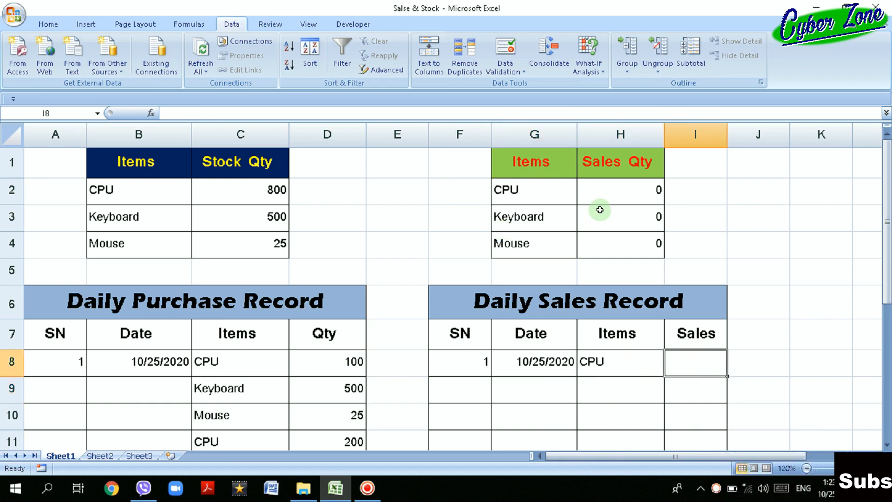
{"action": "type", "text": "15"}
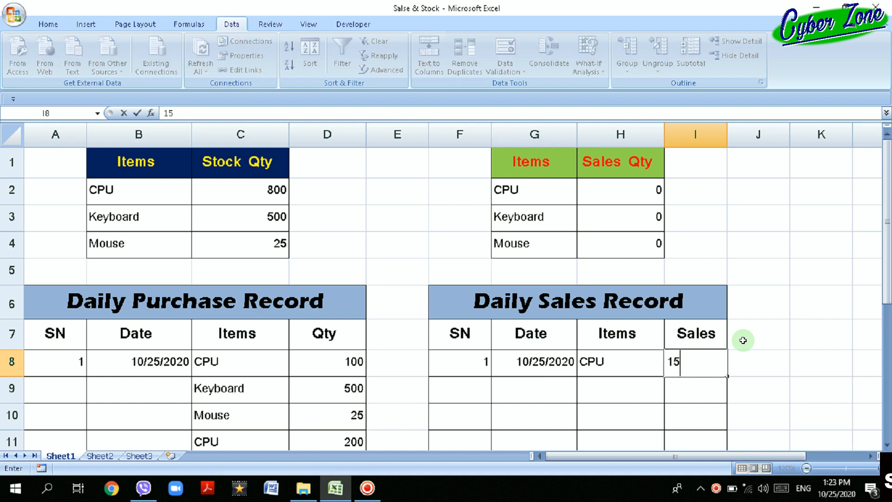
{"action": "key", "text": "Return"}
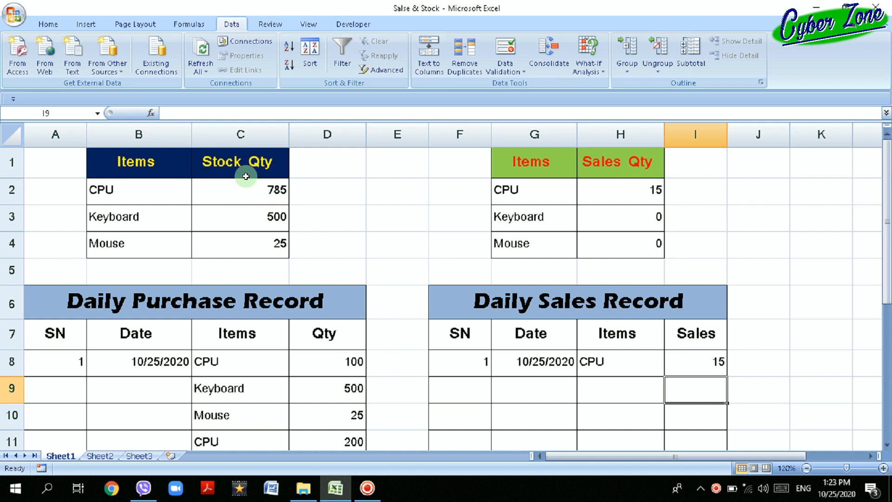
Add a second CPU sale in row 9 of the Daily Sales Record with a quantity of 85.
{"action": "left_click", "coordinate": [633, 392]}
{"action": "left_click", "coordinate": [669, 397]}
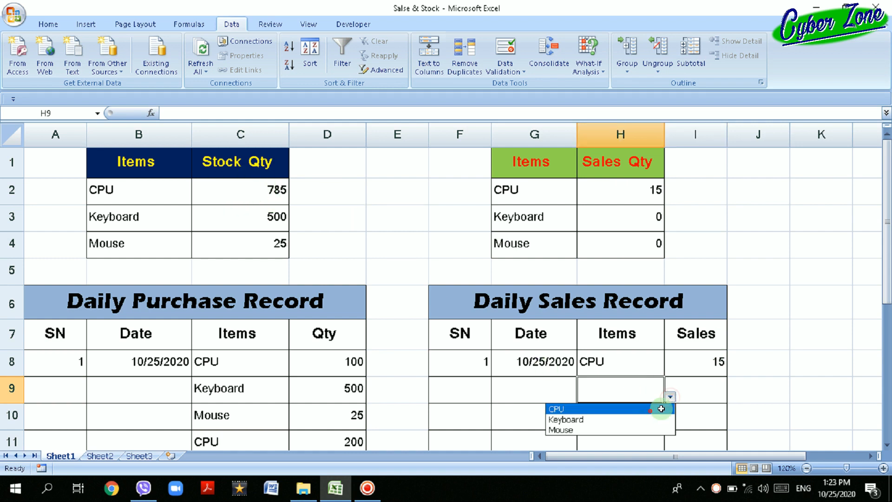
{"action": "left_click", "coordinate": [651, 409]}
{"action": "left_click", "coordinate": [692, 393]}
{"action": "type", "text": "85"}
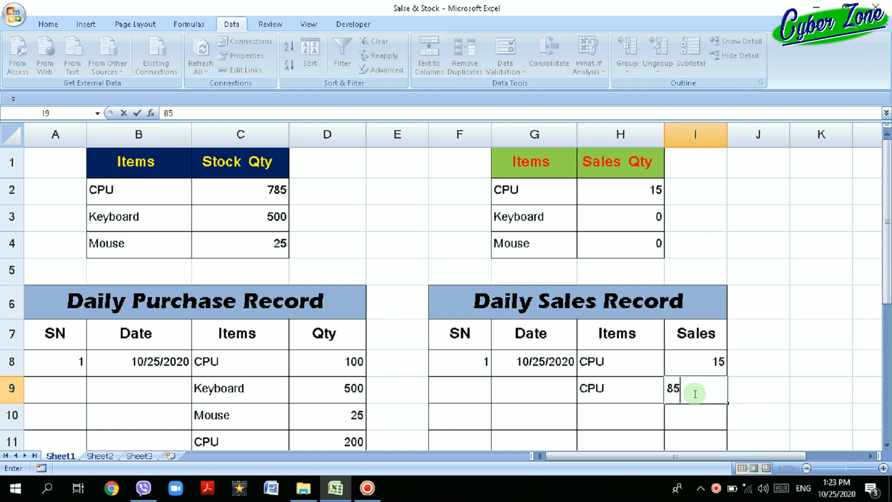
{"action": "key", "text": "Return"}
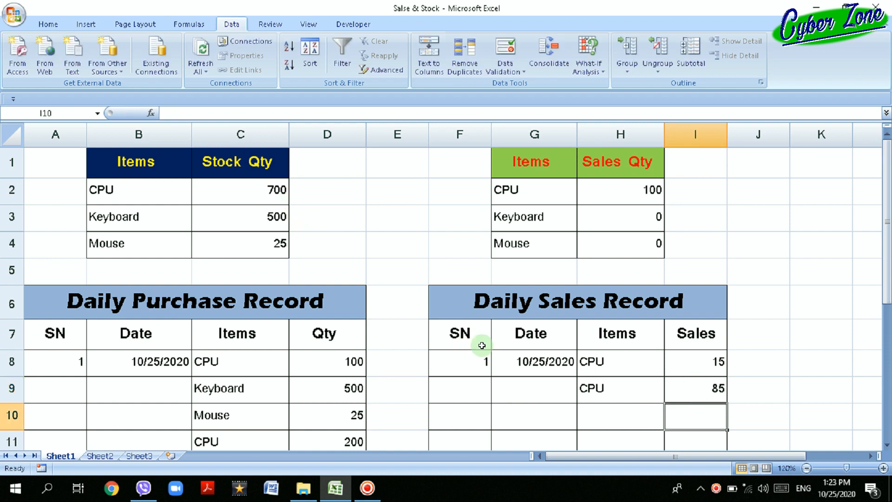
Add a Keyboard sale in row 10 of the Daily Sales Record with a quantity of 150.
{"action": "left_click", "coordinate": [609, 415]}
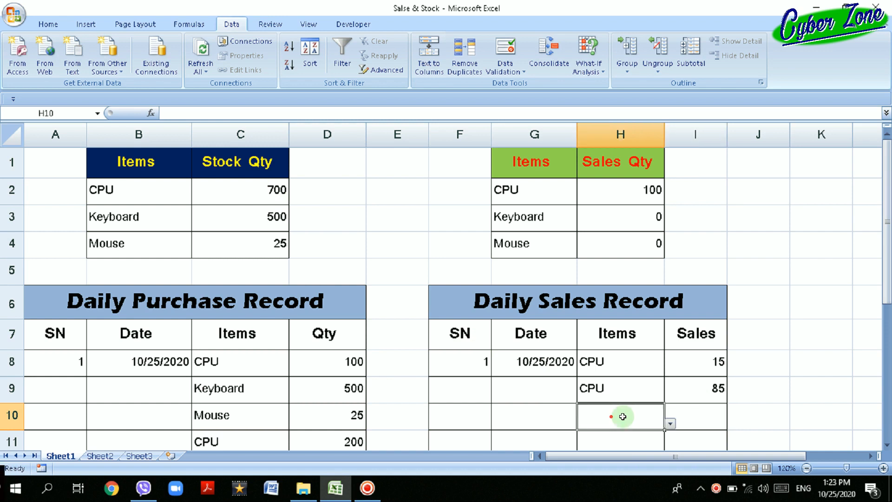
{"action": "left_click", "coordinate": [668, 425]}
{"action": "left_click", "coordinate": [623, 443]}
{"action": "left_click", "coordinate": [694, 422]}
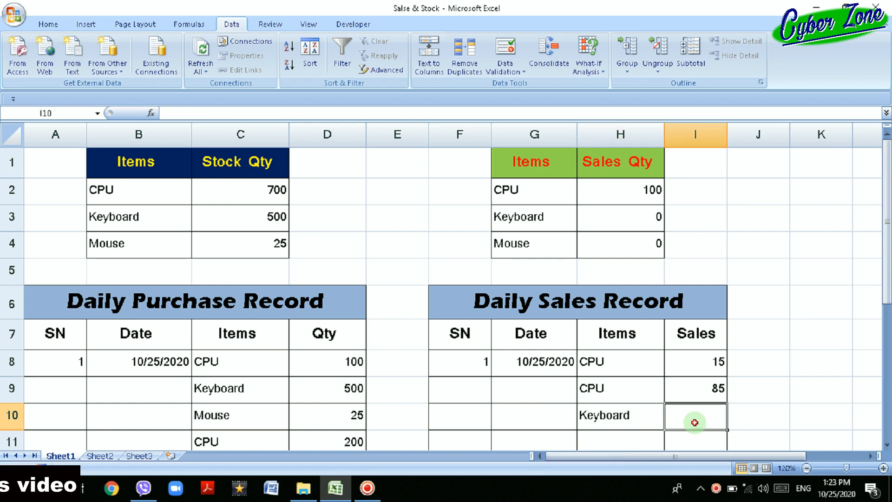
{"action": "type", "text": "150"}
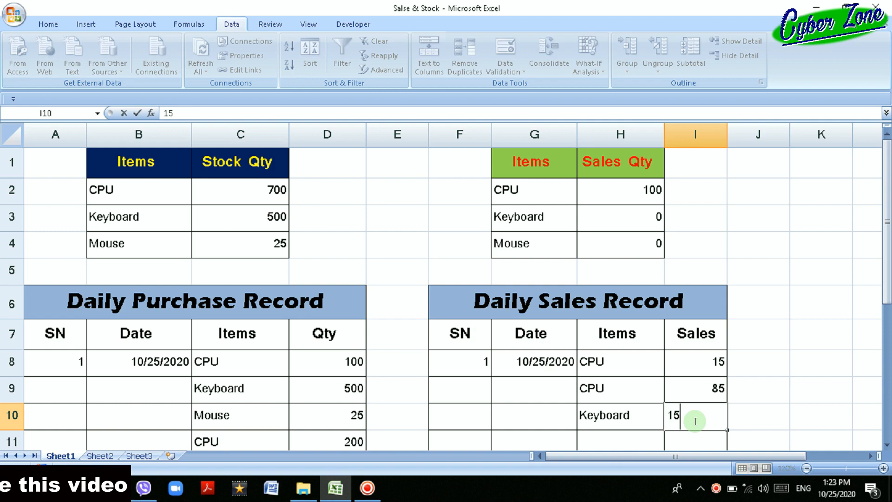
{"action": "key", "text": "Return"}
{"action": "scroll", "coordinate": [650, 400], "scroll_direction": "up", "scroll_amount": 1}
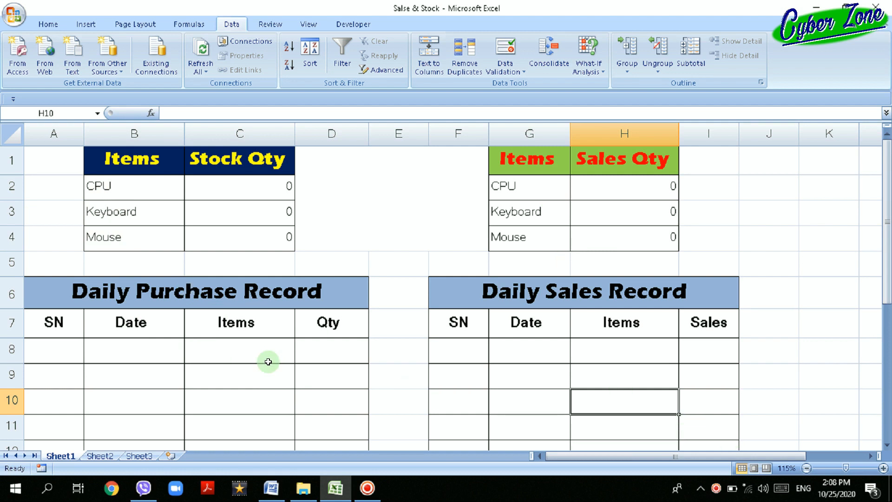
Examine the item choices offered in the Daily Purchase Record's Items cells and compare them with the Daily Sales Record's first Items cell.
{"action": "left_click", "coordinate": [278, 348]}
{"action": "left_click", "coordinate": [300, 356]}
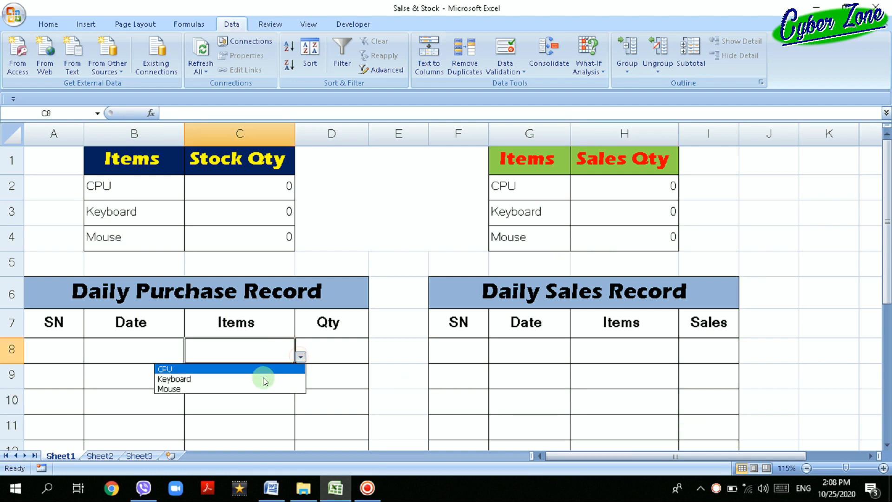
{"action": "left_click", "coordinate": [253, 408]}
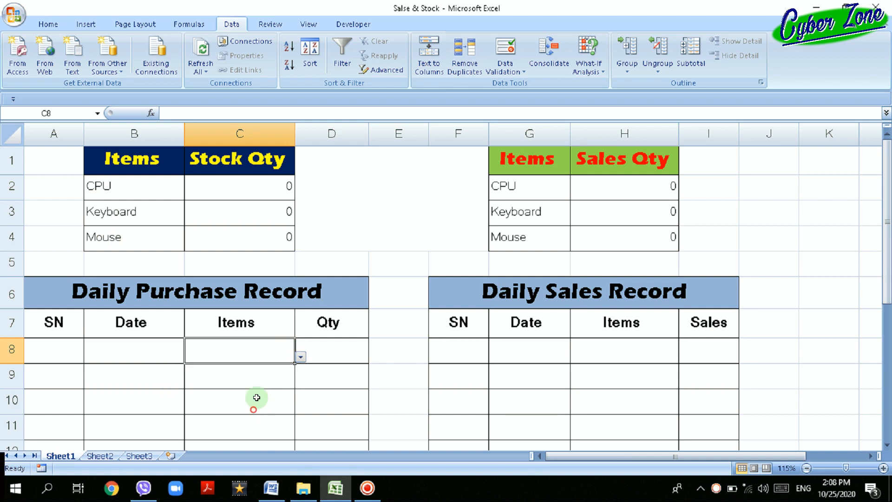
{"action": "left_click", "coordinate": [265, 377]}
{"action": "left_click", "coordinate": [300, 383]}
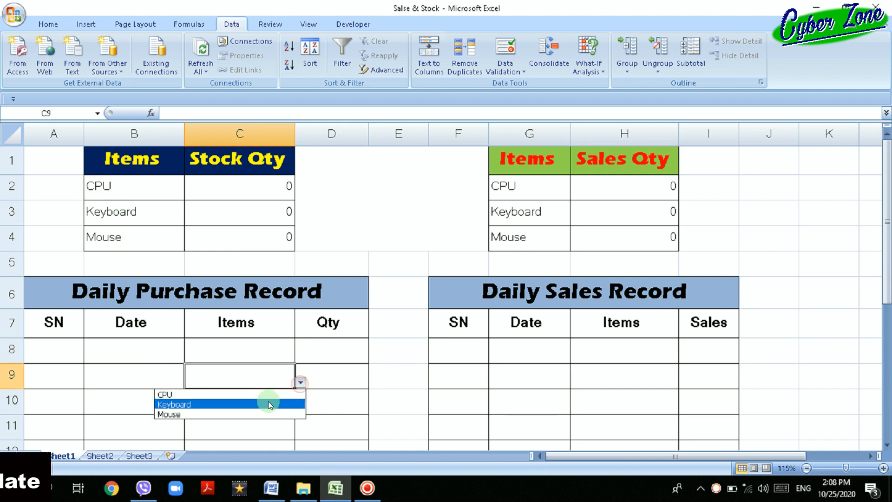
{"action": "left_click", "coordinate": [611, 344]}
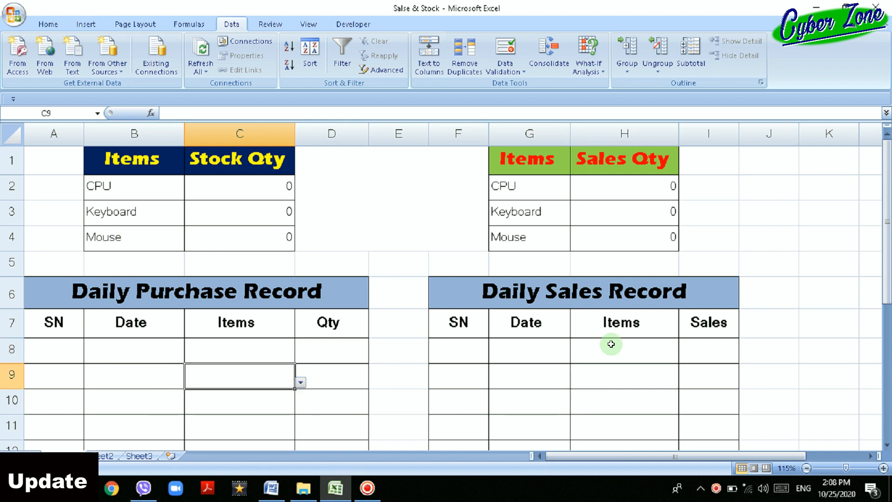
{"action": "left_click", "coordinate": [618, 349]}
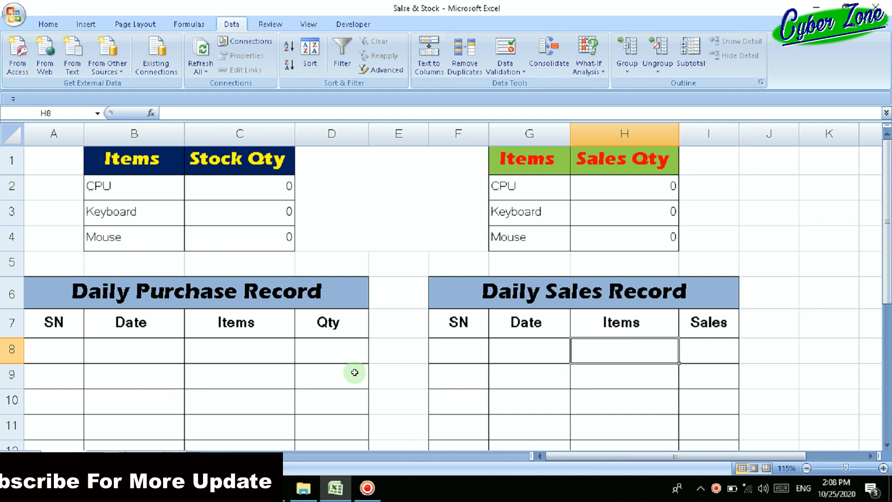
{"action": "left_click", "coordinate": [281, 351]}
{"action": "left_click", "coordinate": [300, 355]}
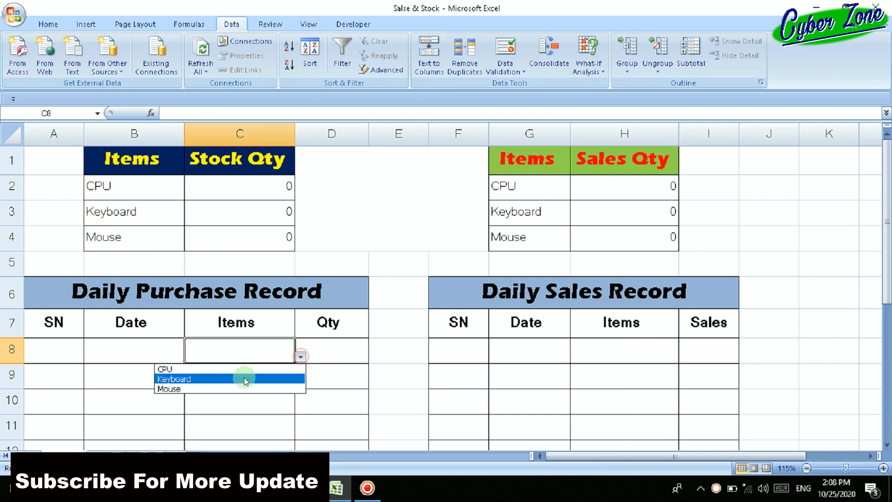
{"action": "key", "text": "Escape"}
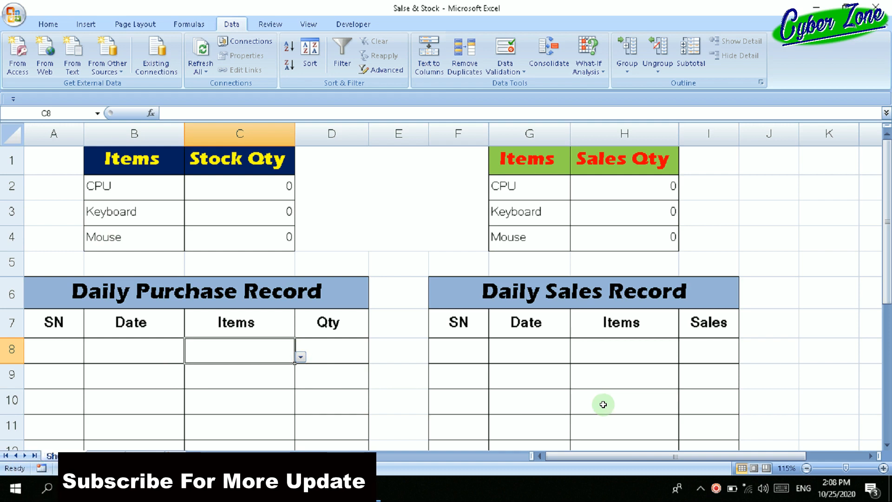
Start a data validation rule that allows a List for the Daily Sales Record's Items cells from row 8 down.
{"action": "scroll", "coordinate": [620, 389], "scroll_direction": "down", "scroll_amount": 1}
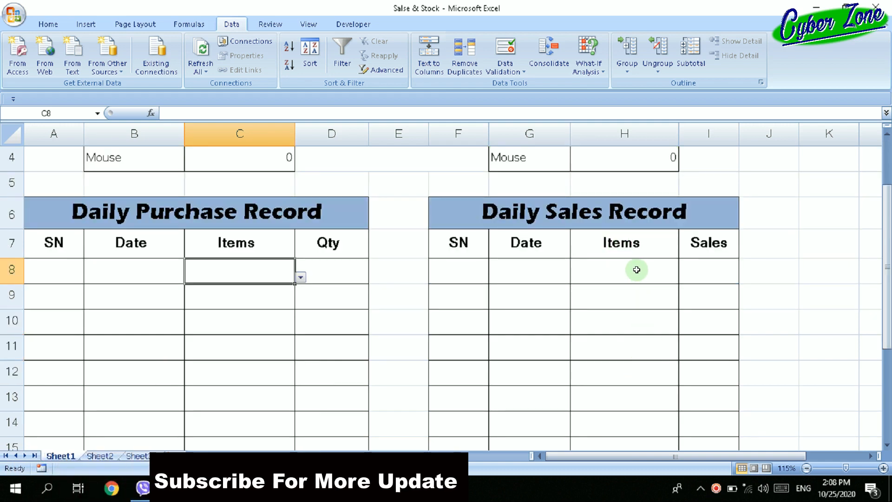
{"action": "left_click_drag", "start_coordinate": [635, 268], "coordinate": [629, 398]}
{"action": "scroll", "coordinate": [631, 398], "scroll_direction": "up", "scroll_amount": 2}
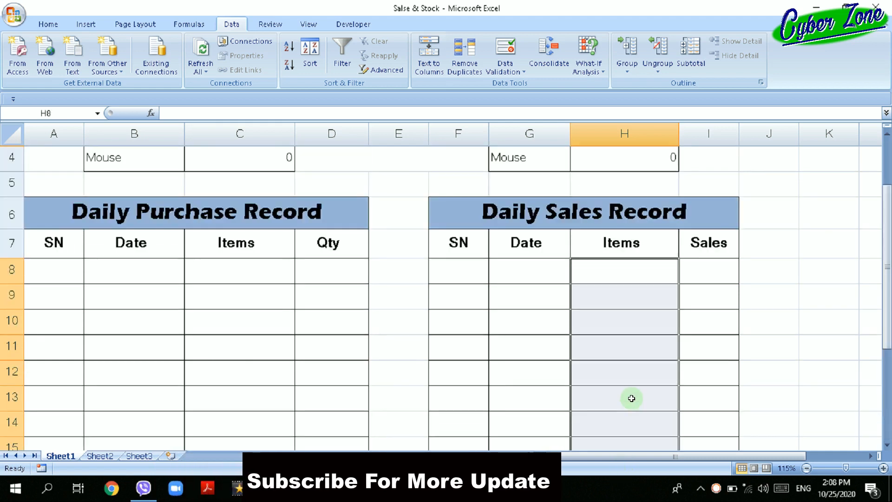
{"action": "scroll", "coordinate": [632, 398], "scroll_direction": "up", "scroll_amount": 1}
{"action": "scroll", "coordinate": [627, 363], "scroll_direction": "down", "scroll_amount": 2}
{"action": "scroll", "coordinate": [613, 376], "scroll_direction": "up", "scroll_amount": 2}
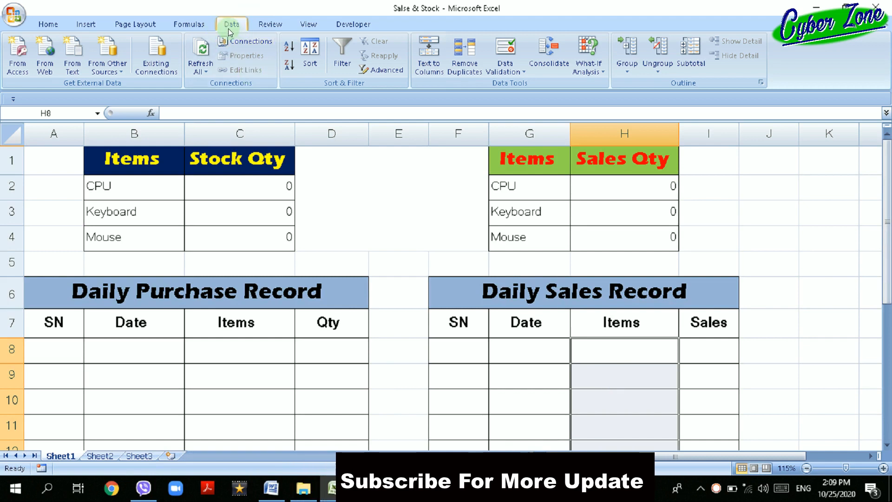
{"action": "left_click", "coordinate": [520, 72]}
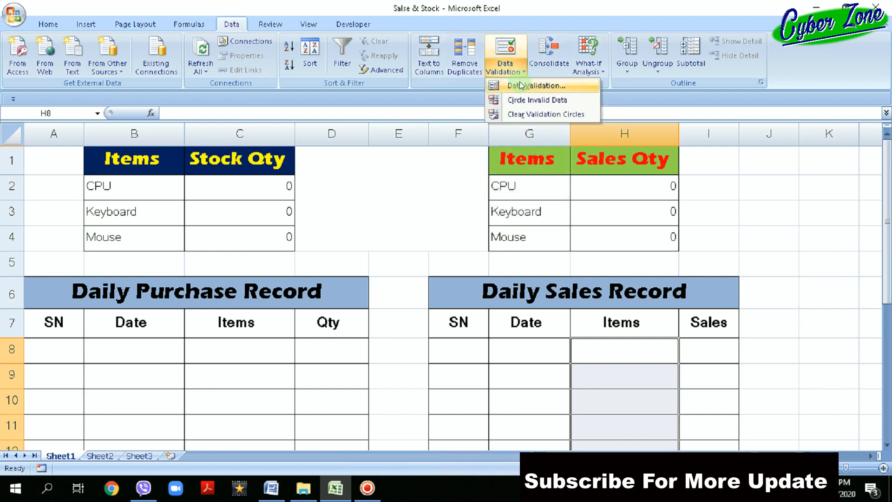
{"action": "left_click", "coordinate": [590, 84]}
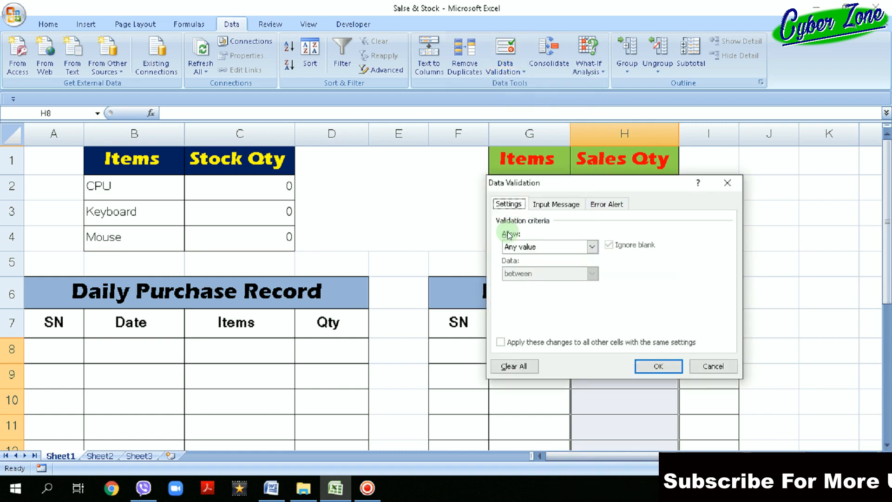
{"action": "left_click", "coordinate": [591, 246]}
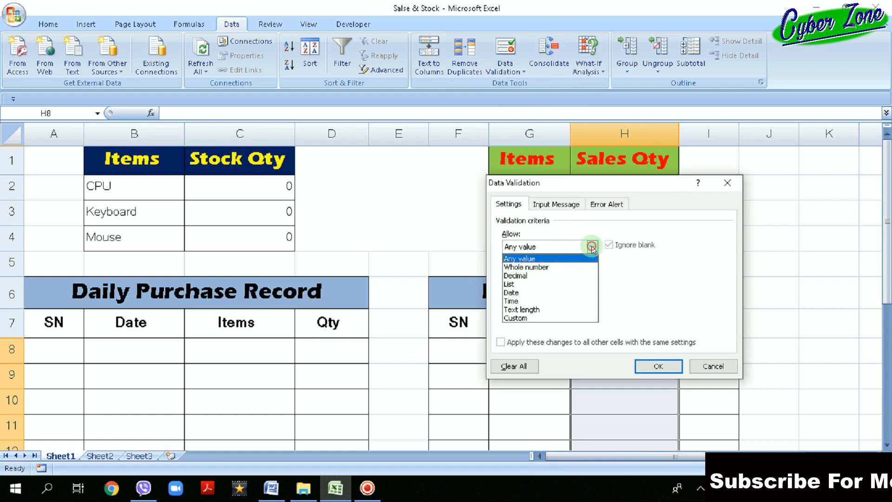
{"action": "left_click", "coordinate": [564, 283]}
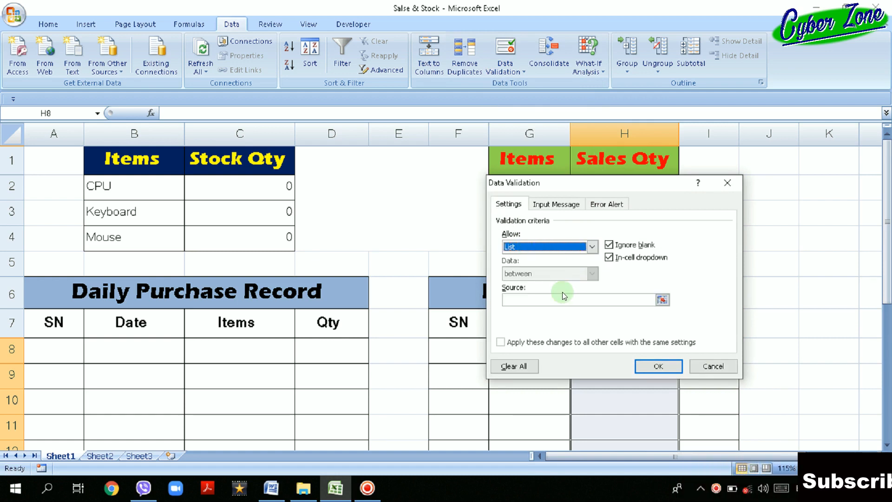
Set the validation list's source to the stock item names, =$B$2:$B$4, and apply the rule.
{"action": "left_click_drag", "start_coordinate": [646, 182], "coordinate": [730, 150]}
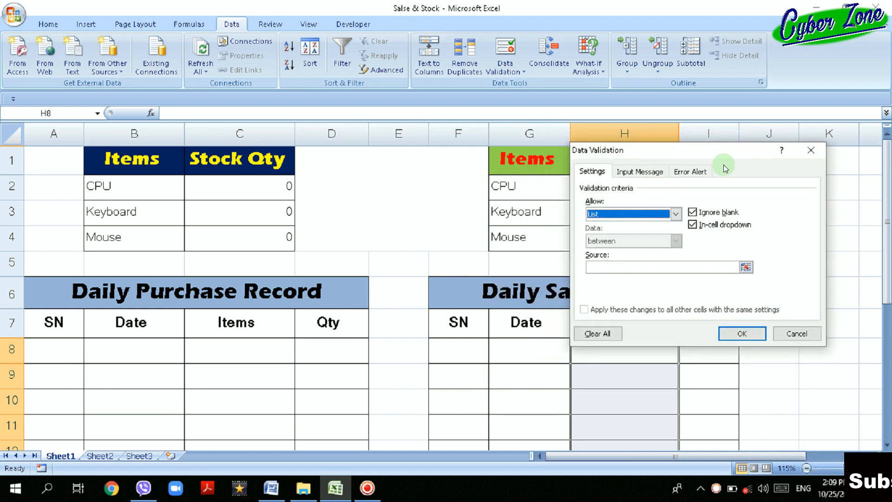
{"action": "left_click", "coordinate": [714, 269]}
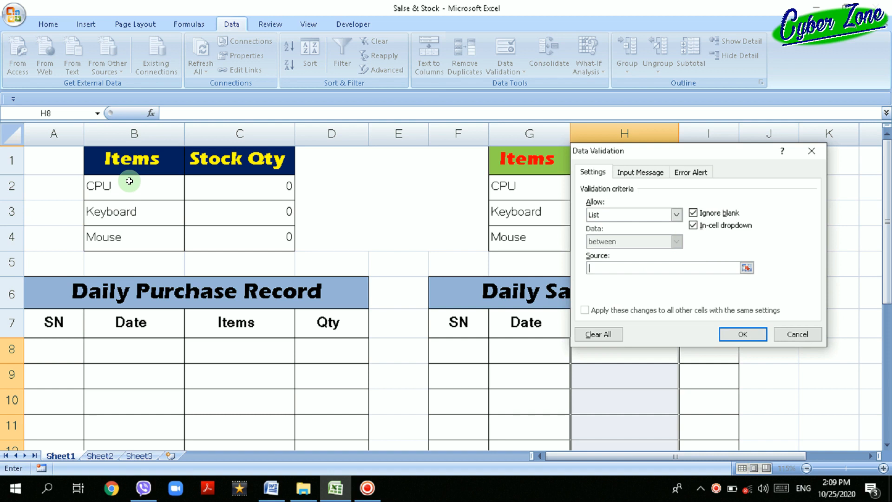
{"action": "left_click_drag", "start_coordinate": [130, 182], "coordinate": [124, 235]}
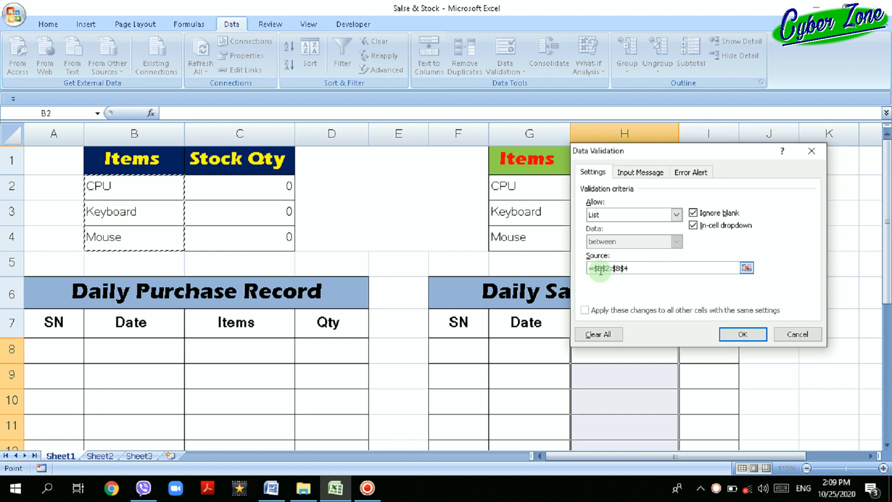
{"action": "left_click", "coordinate": [646, 268]}
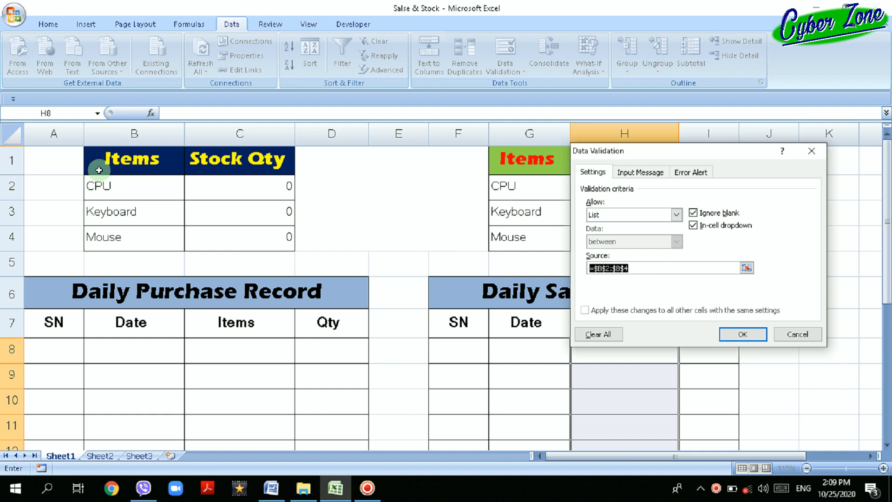
{"action": "left_click", "coordinate": [749, 334]}
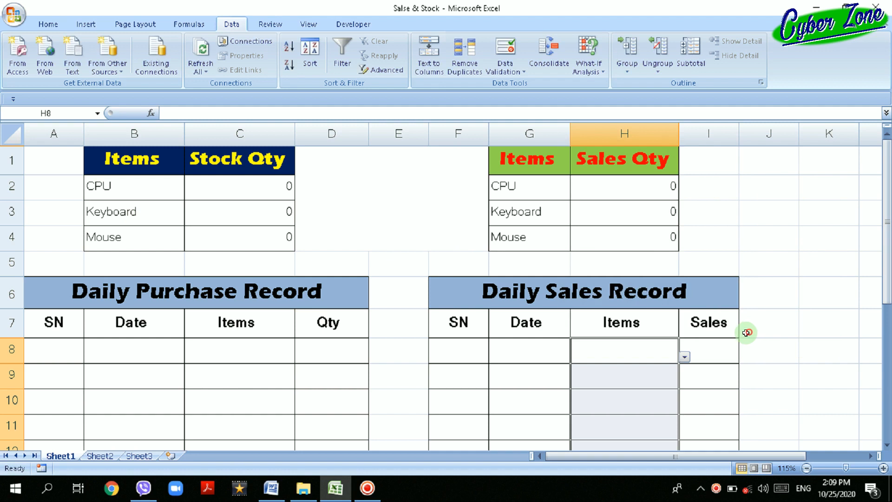
{"action": "left_click", "coordinate": [810, 363]}
Choose Keyboard from the dropdown list as the item in rows 8 and 9 of the Daily Sales Record.
{"action": "double_click", "coordinate": [627, 354]}
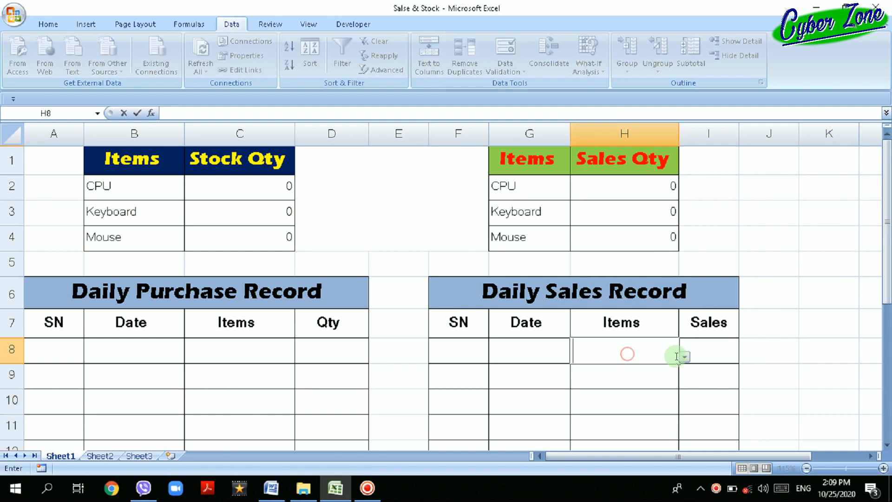
{"action": "left_click", "coordinate": [688, 356]}
{"action": "left_click", "coordinate": [655, 376]}
{"action": "key", "text": "Return"}
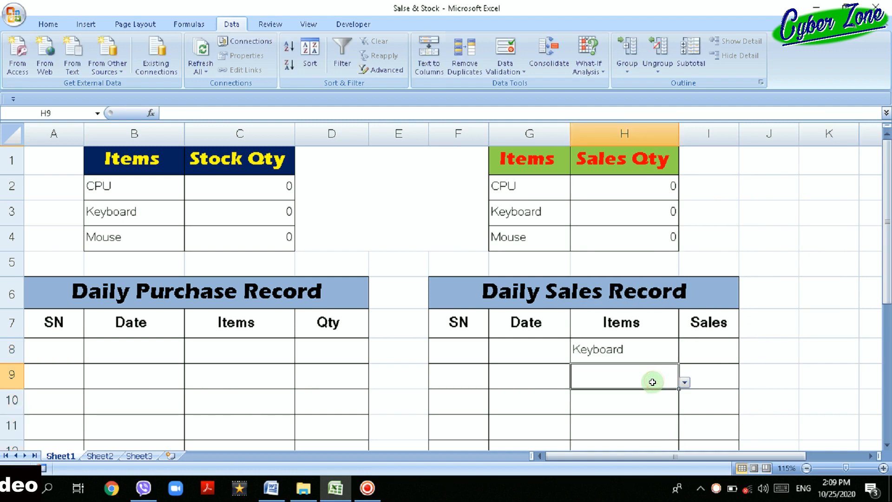
{"action": "left_click", "coordinate": [684, 382]}
{"action": "left_click", "coordinate": [637, 400]}
Check the item choices offered in cell H12 of the Daily Sales Record without choosing one.
{"action": "scroll", "coordinate": [657, 372], "scroll_direction": "down", "scroll_amount": 2}
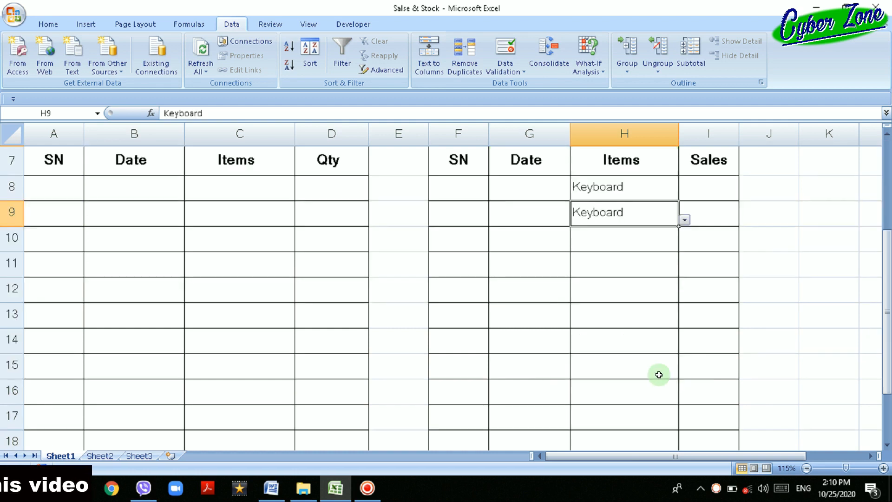
{"action": "left_click", "coordinate": [640, 285]}
{"action": "left_click", "coordinate": [682, 297]}
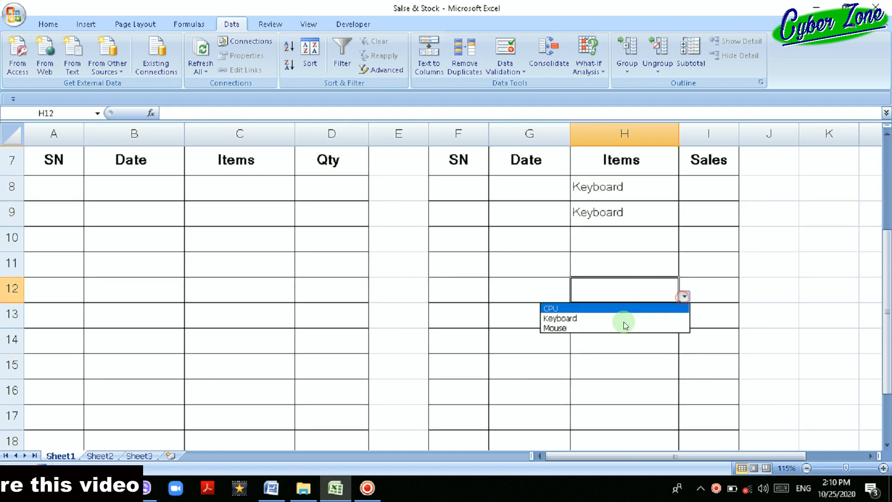
{"action": "left_click", "coordinate": [604, 335]}
{"action": "scroll", "coordinate": [561, 376], "scroll_direction": "up", "scroll_amount": 2}
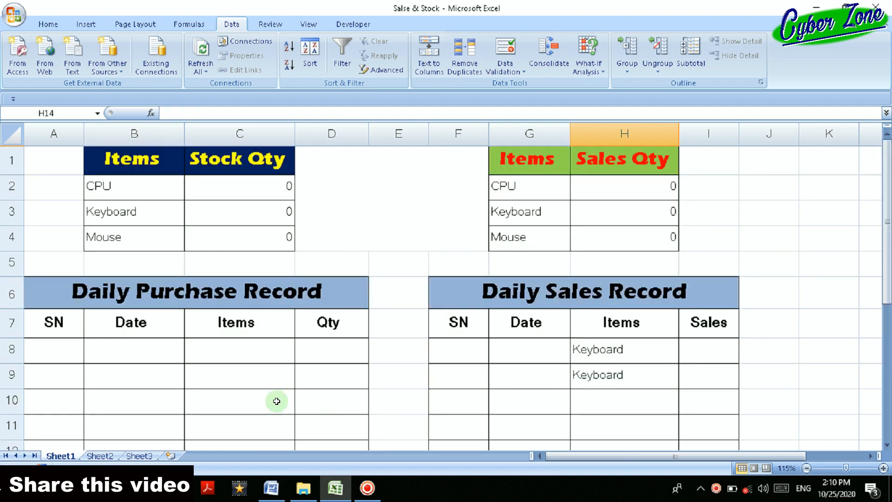
Try to enter the unlisted value 2 in cell H8 to test the validation rule.
{"action": "left_click", "coordinate": [242, 355]}
{"action": "left_click", "coordinate": [590, 348]}
{"action": "left_click", "coordinate": [595, 426]}
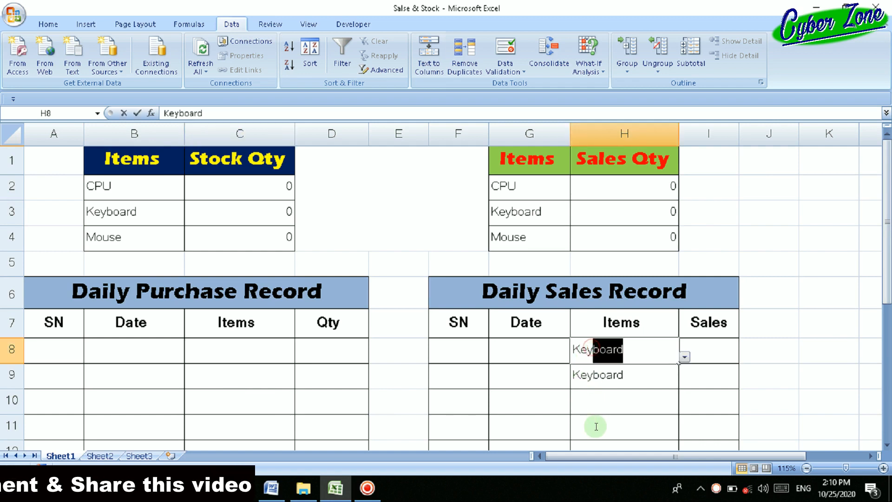
{"action": "left_click", "coordinate": [586, 347]}
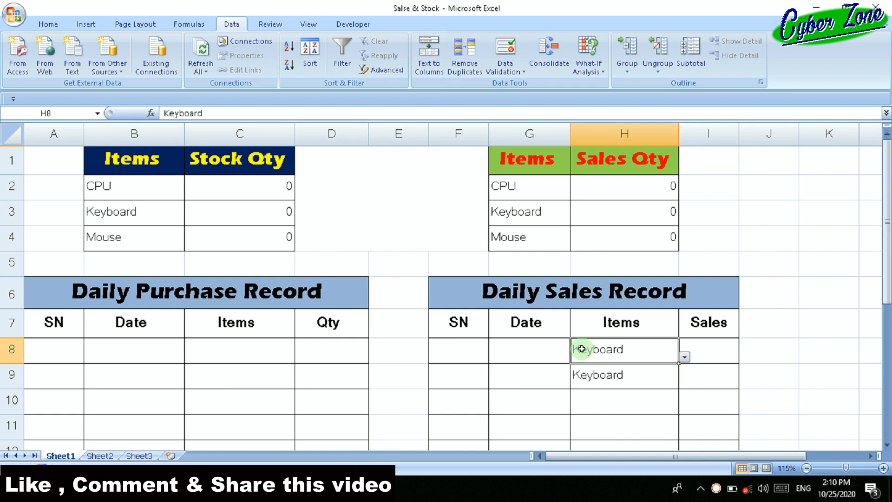
{"action": "type", "text": "2"}
{"action": "key", "text": "Return"}
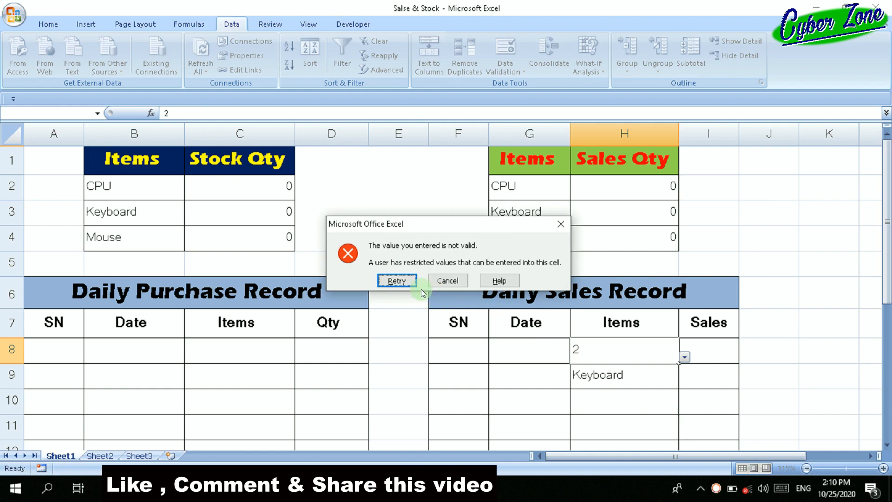
{"action": "key", "text": "Escape"}
Try to enter the unlisted item book in cell H8, and clear the item cells H8 and H9.
{"action": "left_click", "coordinate": [629, 370]}
{"action": "left_click", "coordinate": [626, 351]}
{"action": "type", "text": "book"}
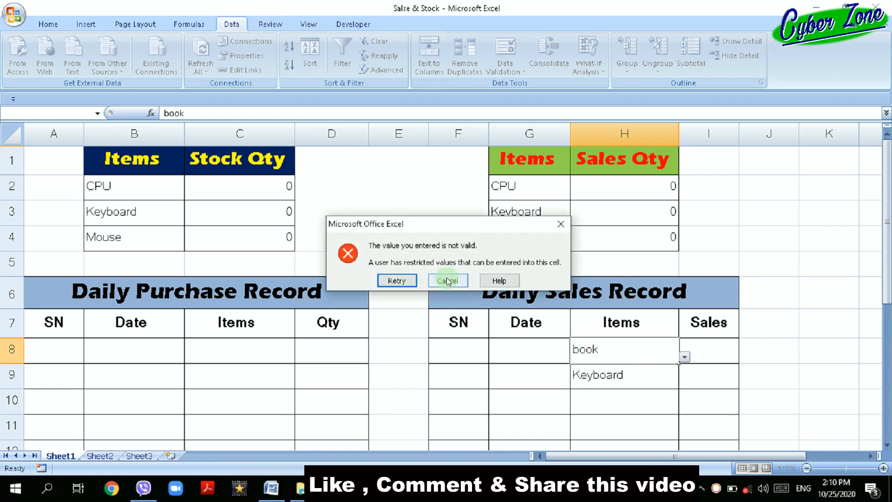
{"action": "left_click", "coordinate": [382, 281]}
{"action": "key", "text": "BackSpace"}
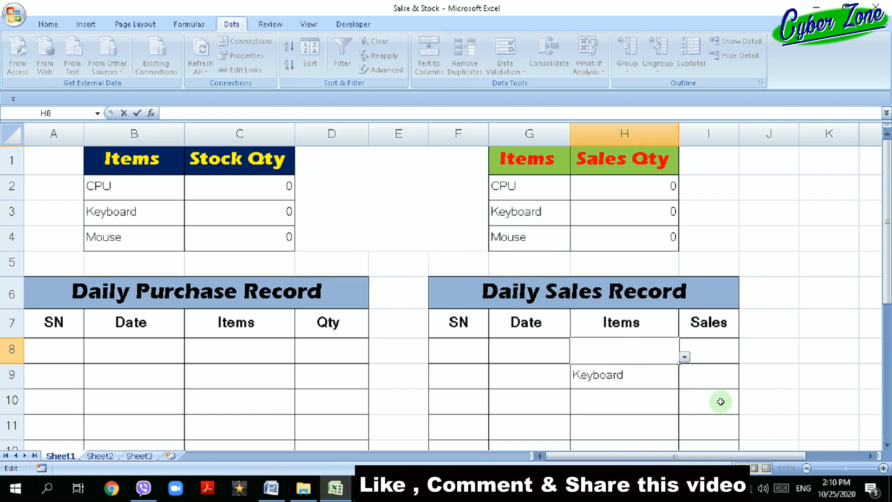
{"action": "left_click", "coordinate": [643, 378]}
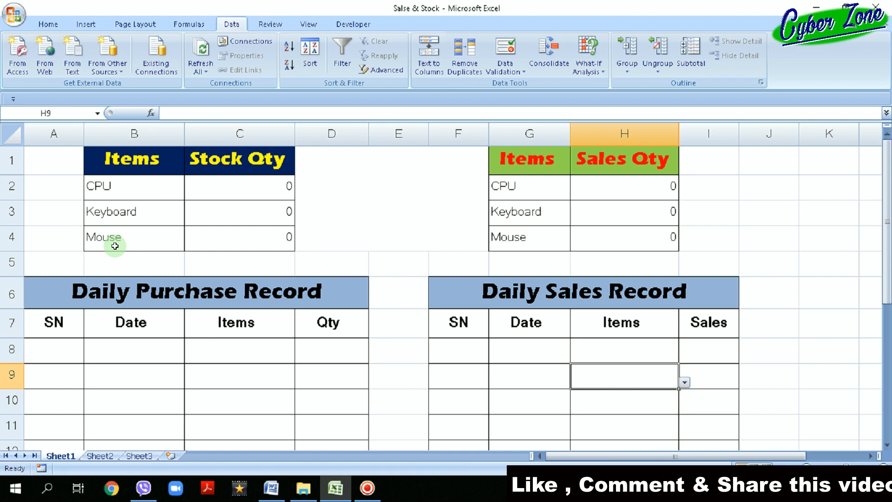
Check the item choices offered in cell H8 of the Daily Sales Record without choosing one.
{"action": "left_click", "coordinate": [651, 356]}
{"action": "left_click", "coordinate": [684, 357]}
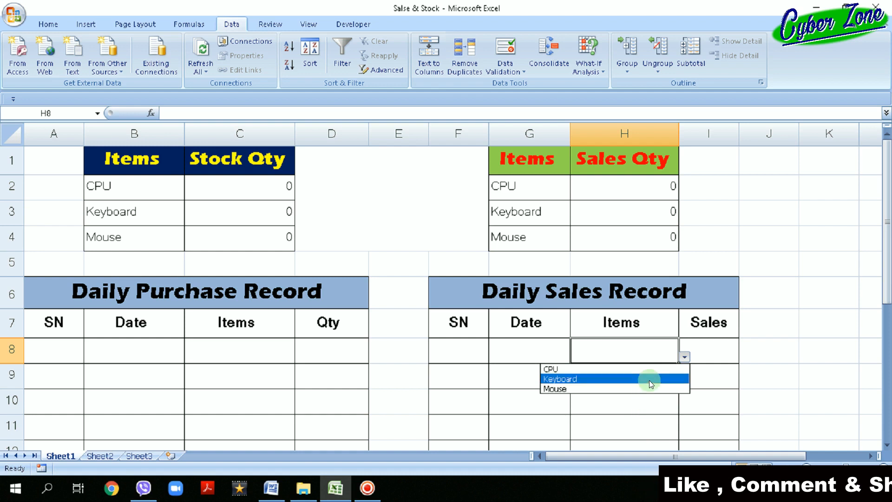
{"action": "left_click", "coordinate": [646, 407]}
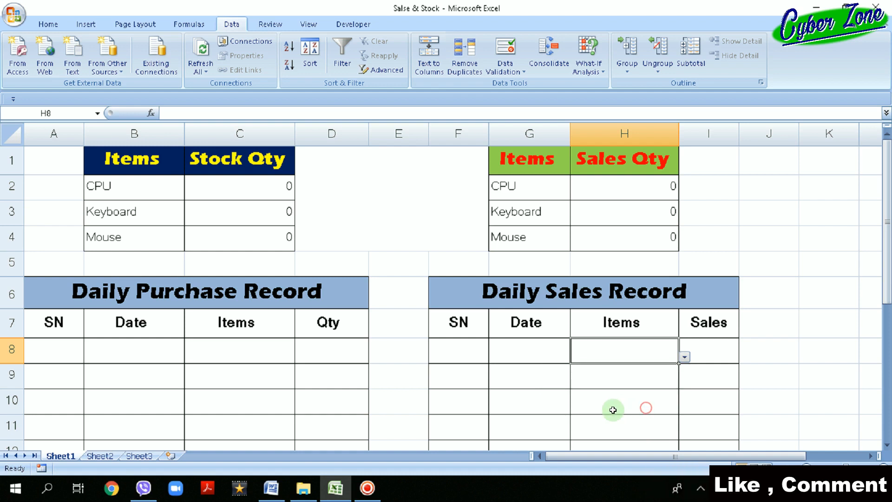
Remove the list source and all data validation from the Daily Sales Record item cells starting at H8.
{"action": "left_click", "coordinate": [640, 445]}
{"action": "left_click_drag", "start_coordinate": [618, 321], "coordinate": [616, 372]}
{"action": "left_click_drag", "start_coordinate": [624, 410], "coordinate": [624, 444]}
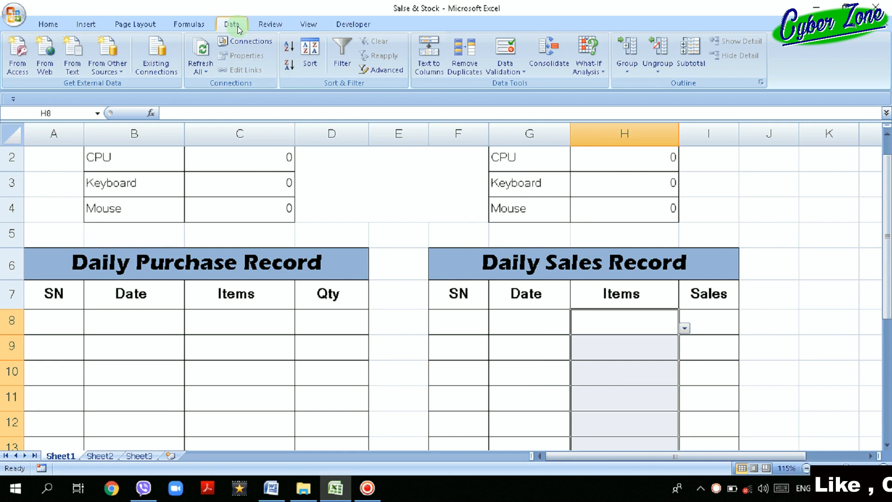
{"action": "left_click", "coordinate": [520, 68]}
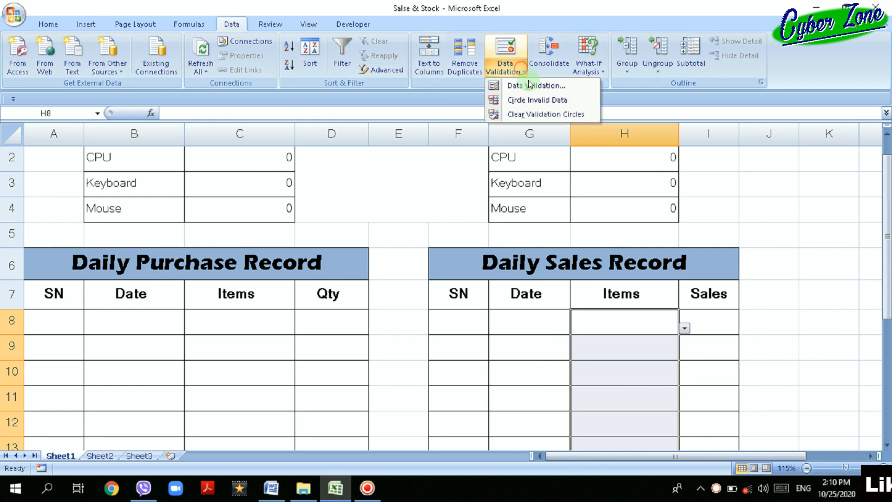
{"action": "left_click", "coordinate": [539, 86]}
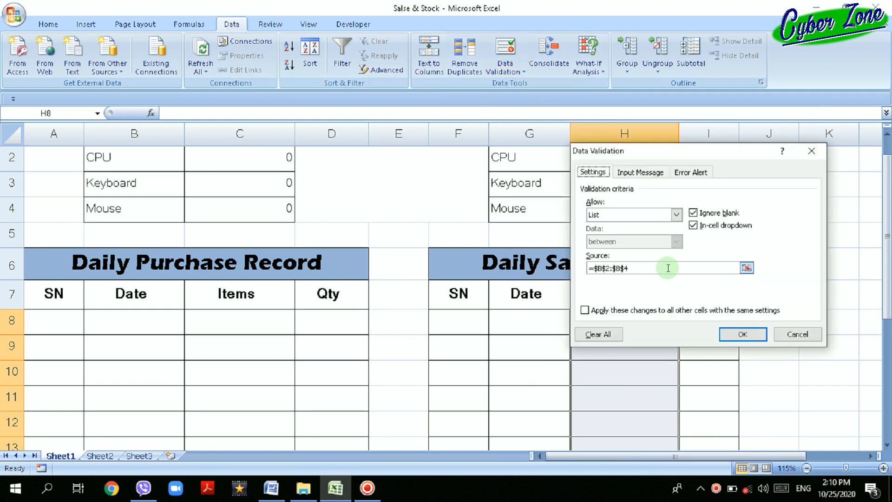
{"action": "double_click", "coordinate": [668, 268]}
{"action": "key", "text": "BackSpace"}
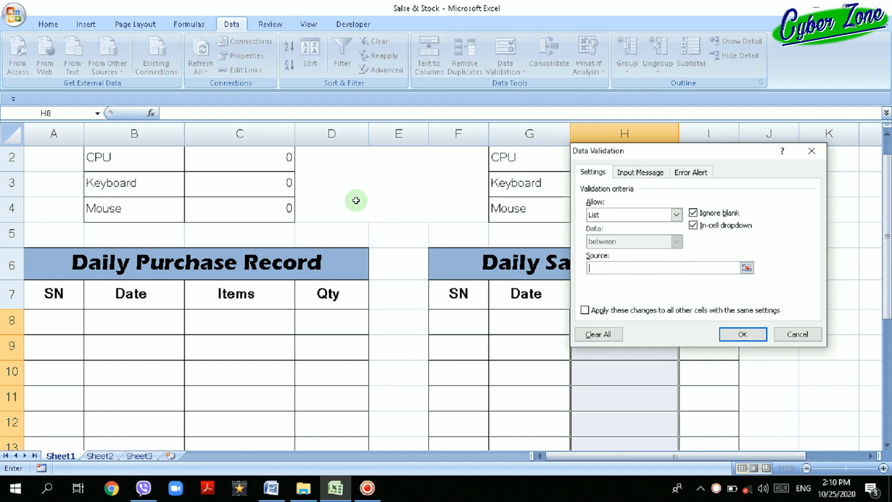
{"action": "left_click", "coordinate": [598, 335]}
{"action": "left_click", "coordinate": [742, 335]}
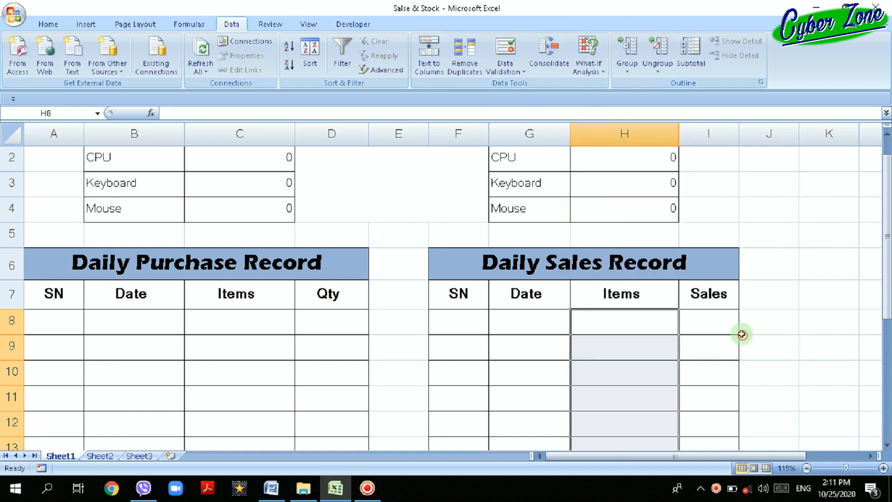
Compare item cells H8 and H10 of the Daily Sales Record with cell C8 of the Daily Purchase Record for a dropdown.
{"action": "left_click", "coordinate": [641, 320]}
{"action": "left_click", "coordinate": [633, 370]}
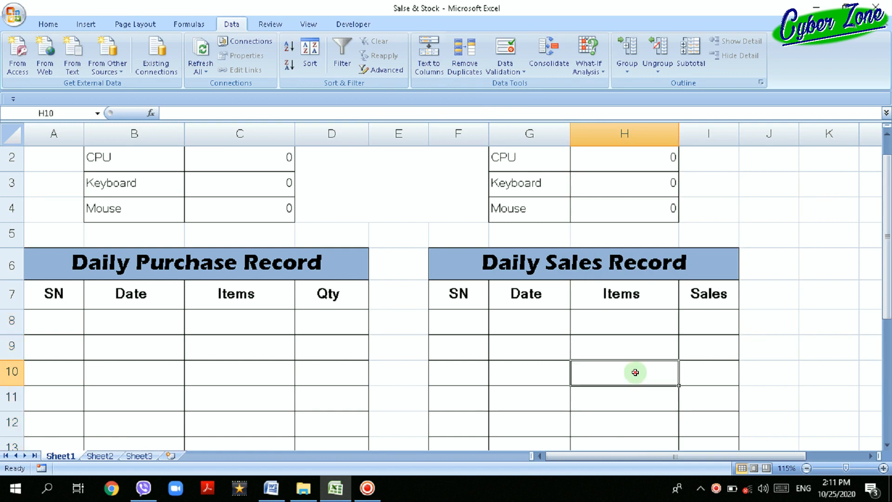
{"action": "left_click", "coordinate": [291, 327]}
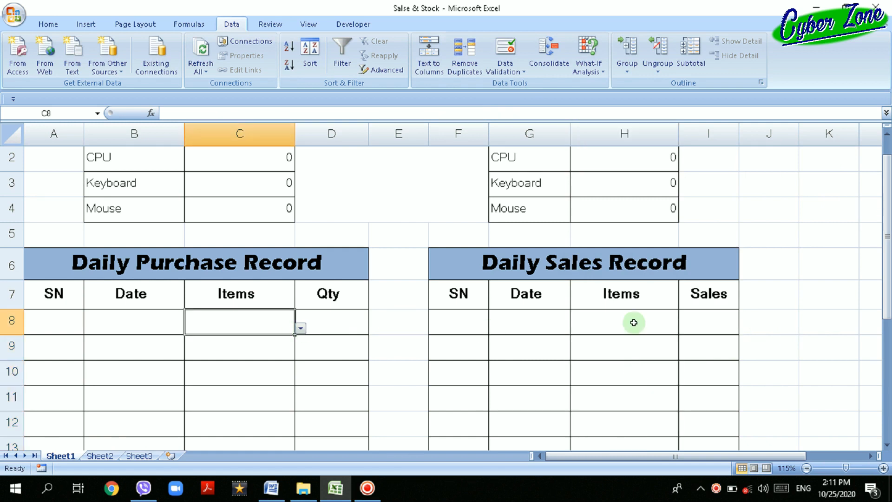
{"action": "left_click_drag", "start_coordinate": [634, 323], "coordinate": [606, 474]}
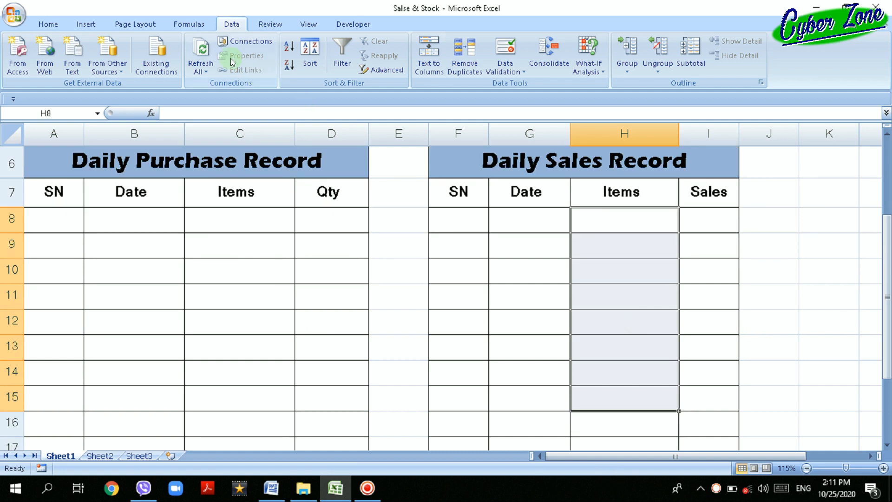
{"action": "left_click", "coordinate": [523, 71]}
{"action": "left_click", "coordinate": [532, 87]}
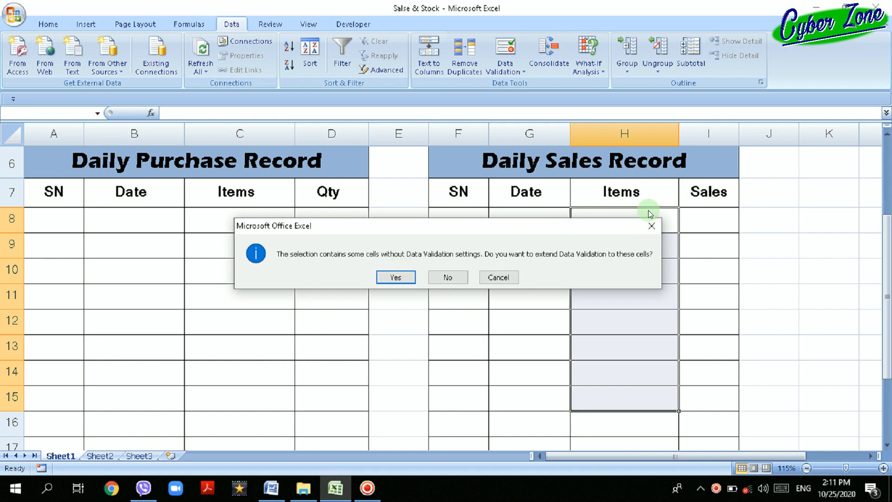
{"action": "left_click", "coordinate": [652, 226]}
Extend the list validation with source =$B$2:$B$4 to the Daily Sales Record item cells H8:H16.
{"action": "left_click_drag", "start_coordinate": [652, 224], "coordinate": [587, 290]}
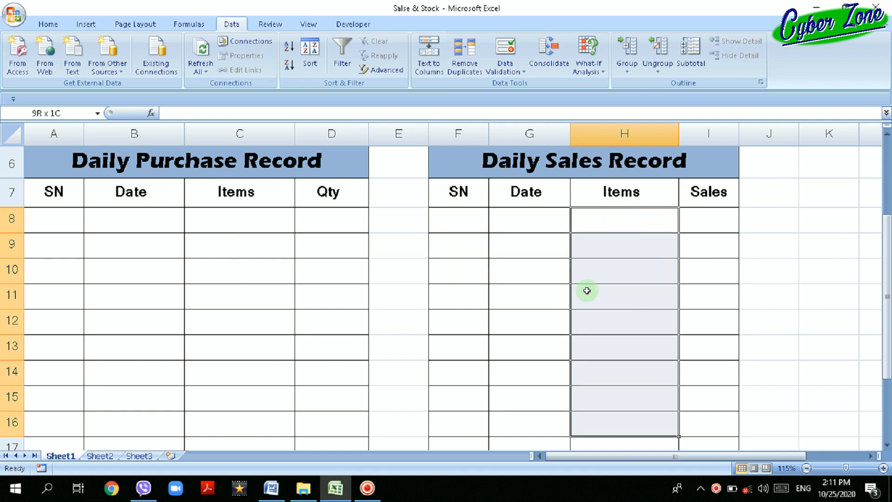
{"action": "left_click", "coordinate": [519, 75]}
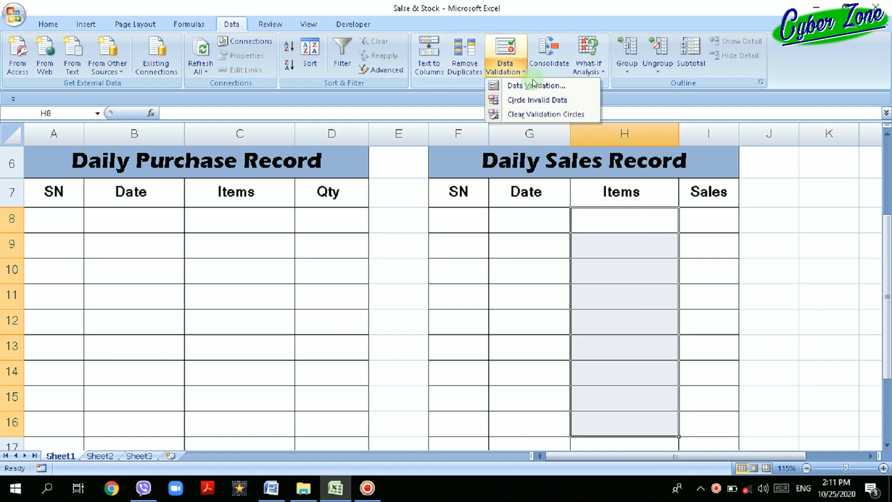
{"action": "left_click", "coordinate": [564, 89]}
{"action": "left_click", "coordinate": [395, 278]}
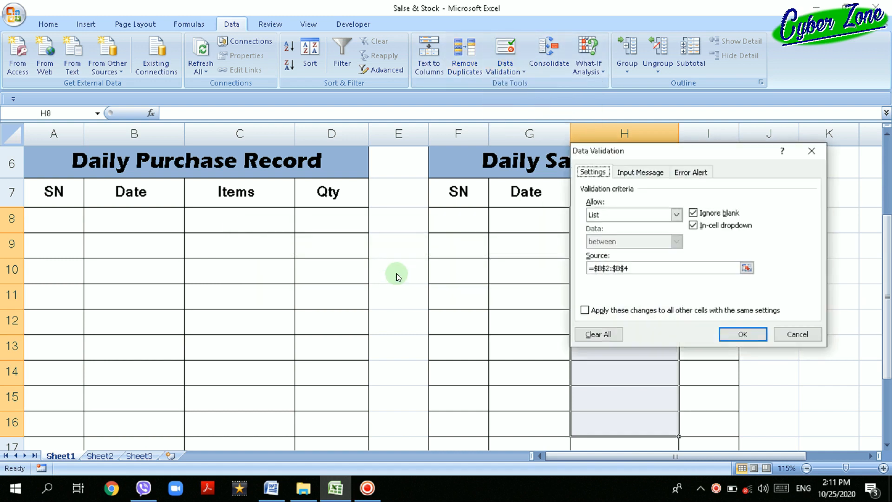
{"action": "left_click", "coordinate": [751, 336]}
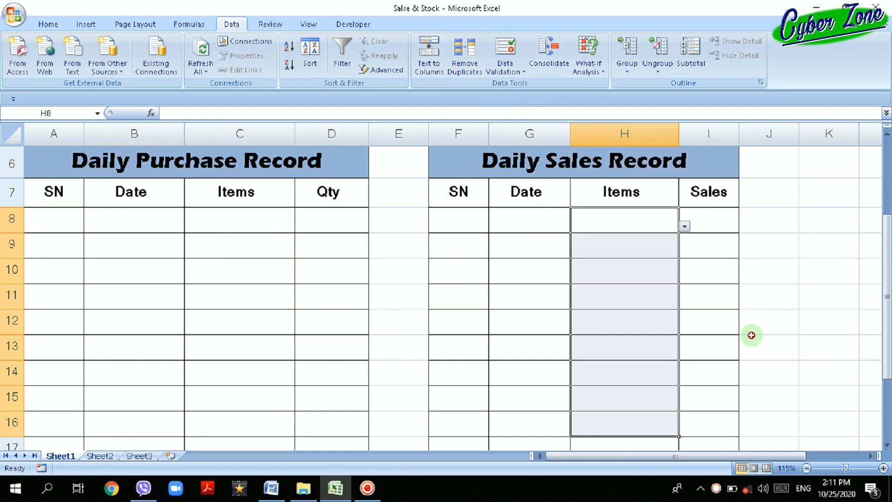
Choose CPU from the dropdown list as the item in cell H10 of the Daily Sales Record.
{"action": "left_click", "coordinate": [625, 271]}
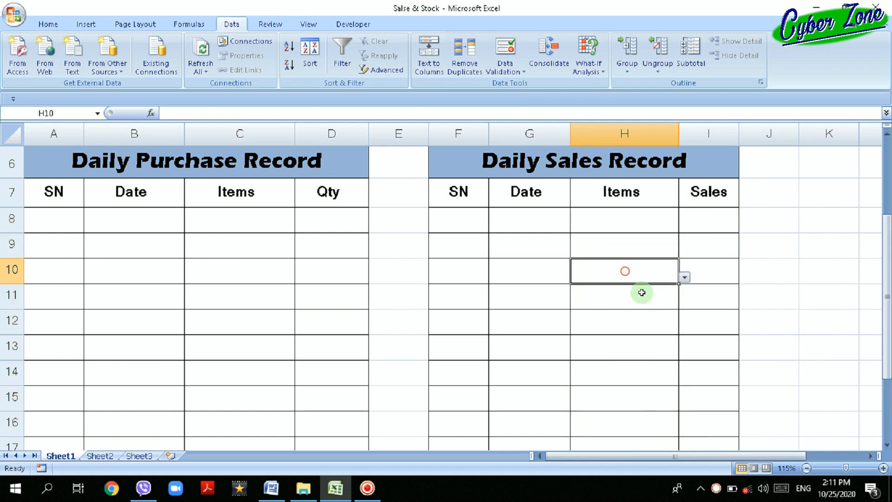
{"action": "left_click", "coordinate": [684, 277]}
{"action": "left_click", "coordinate": [648, 290]}
{"action": "left_click", "coordinate": [643, 300]}
{"action": "left_click", "coordinate": [627, 344]}
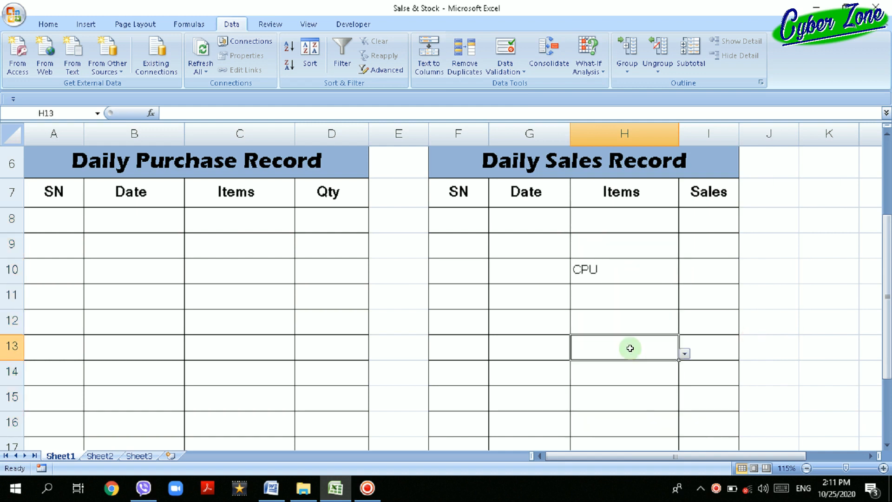
{"action": "scroll", "coordinate": [525, 368], "scroll_direction": "up", "scroll_amount": 2}
{"action": "left_click", "coordinate": [604, 366]}
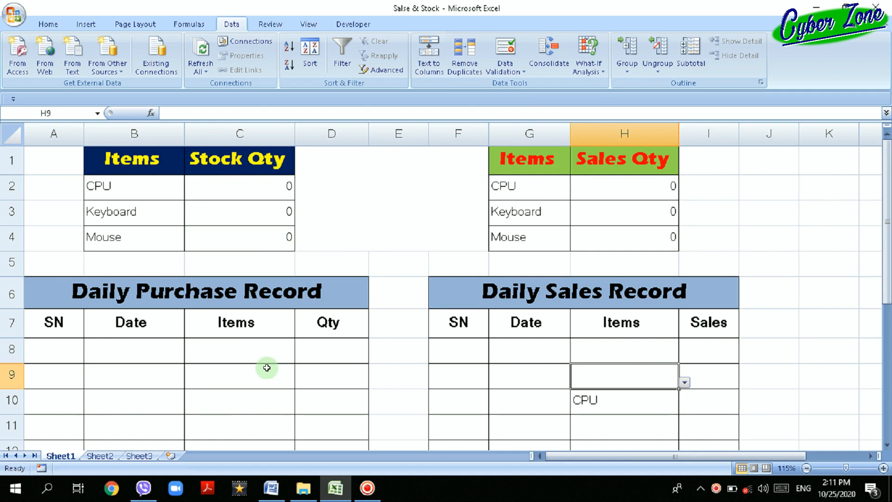
Examine the CPU stock quantity formula in cell C2 and delete it.
{"action": "left_click", "coordinate": [245, 185]}
{"action": "double_click", "coordinate": [246, 186]}
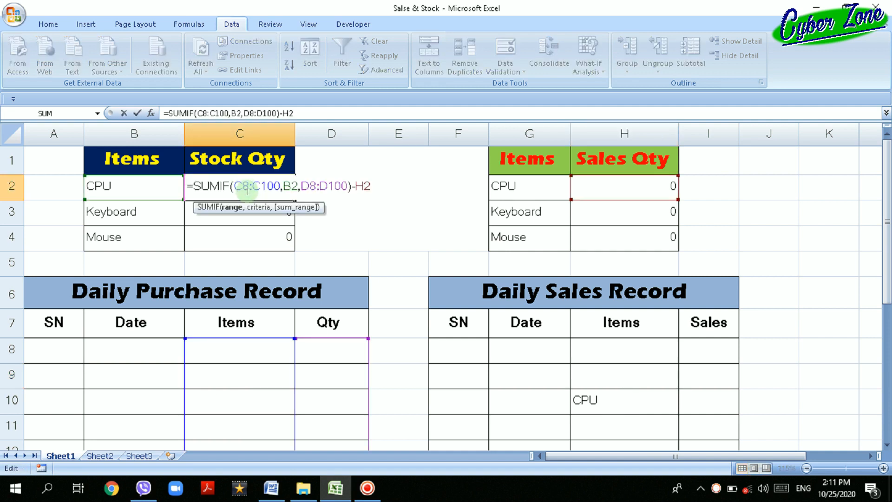
{"action": "left_click", "coordinate": [357, 232]}
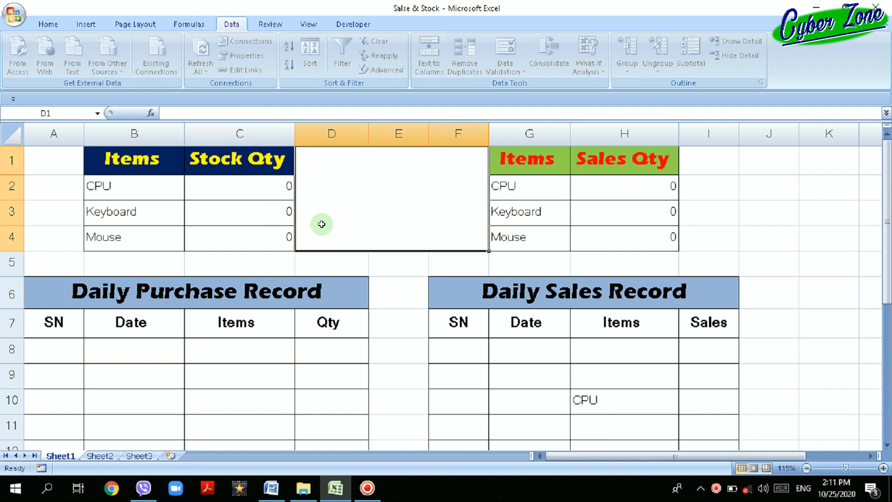
{"action": "left_click", "coordinate": [200, 183]}
{"action": "key", "text": "Delete"}
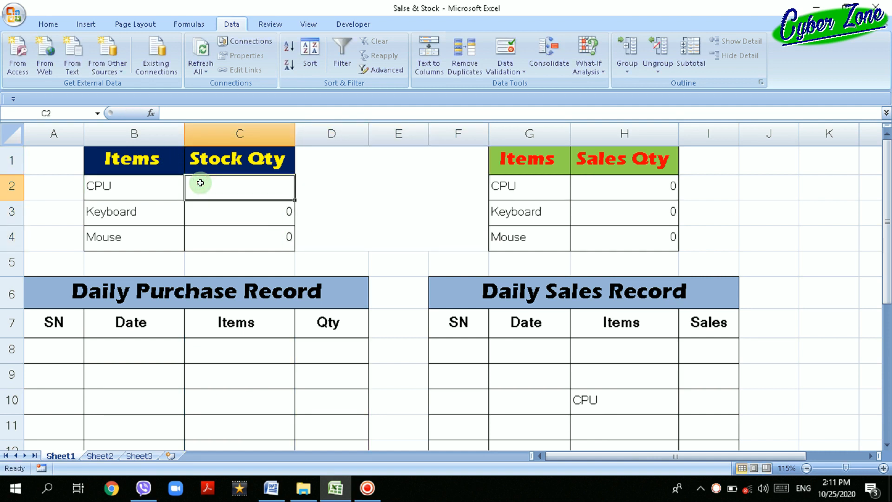
Begin a SUMIF formula for the CPU stock quantity in cell C2 by entering =sumif(.
{"action": "left_click", "coordinate": [224, 116]}
{"action": "scroll", "coordinate": [449, 361], "scroll_direction": "up", "scroll_amount": 1}
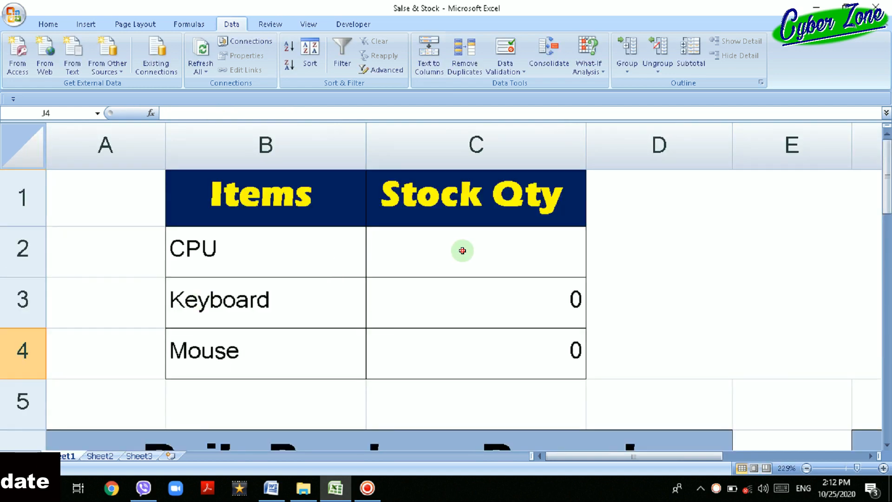
{"action": "left_click", "coordinate": [462, 251]}
{"action": "type", "text": "="}
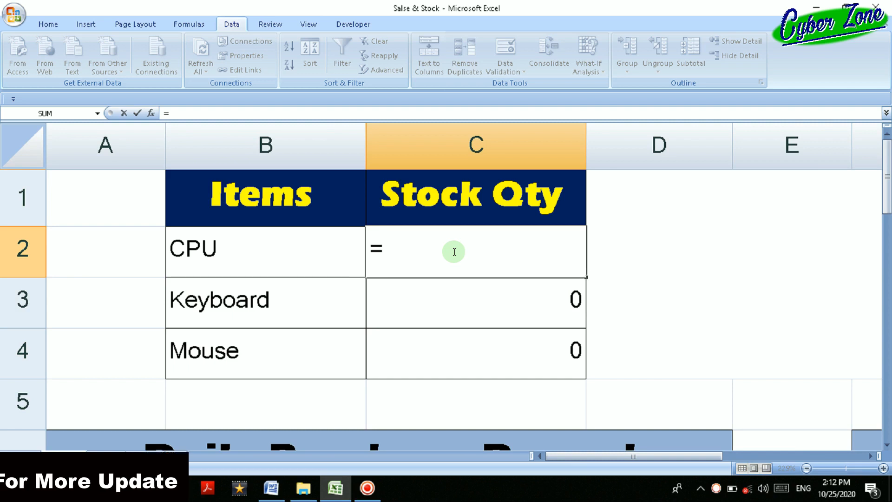
{"action": "type", "text": "sum"}
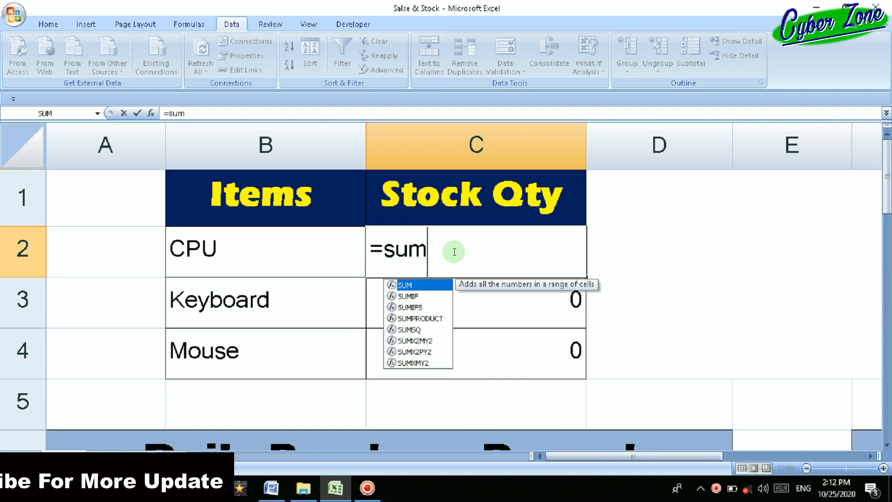
{"action": "type", "text": "if"}
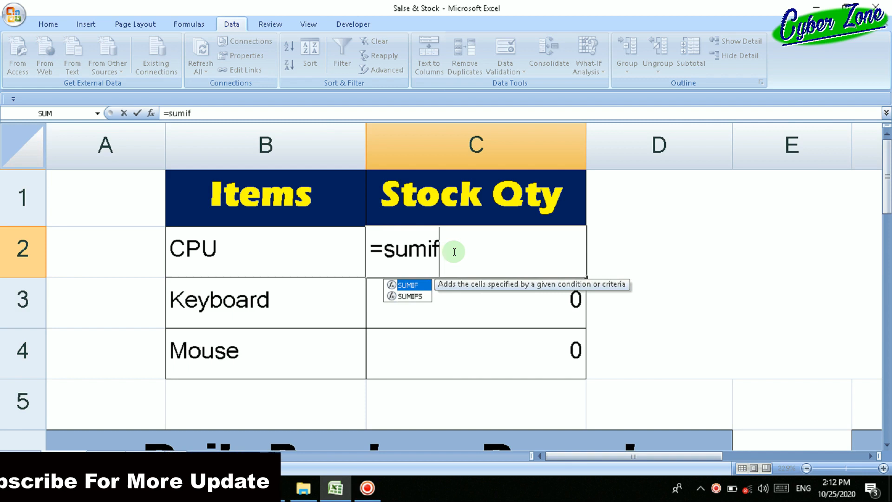
{"action": "type", "text": "("}
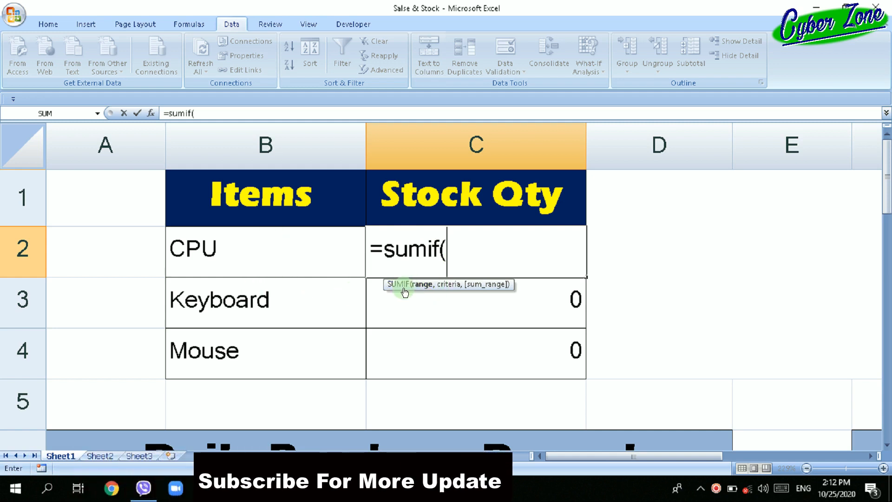
Set the range argument of the SUMIF formula in C2 to the Daily Purchase Record item cells C8:C19.
{"action": "scroll", "coordinate": [468, 299], "scroll_direction": "down", "scroll_amount": 2}
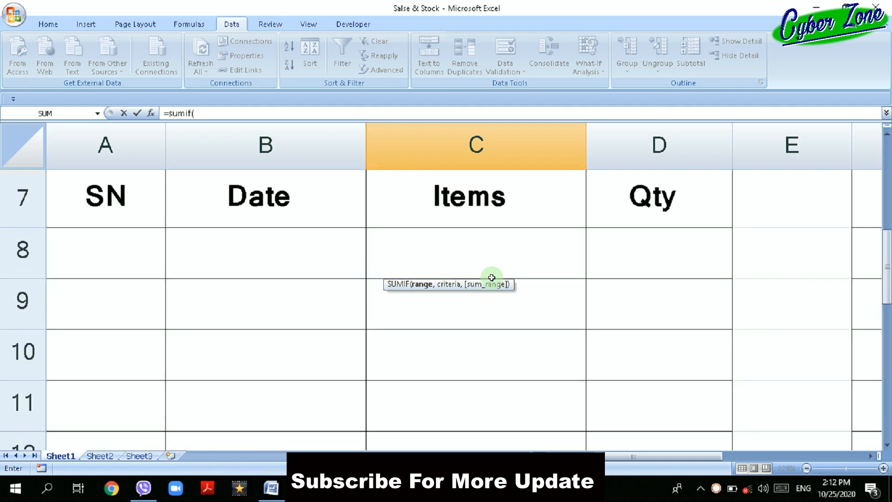
{"action": "left_click_drag", "start_coordinate": [484, 247], "coordinate": [493, 432]}
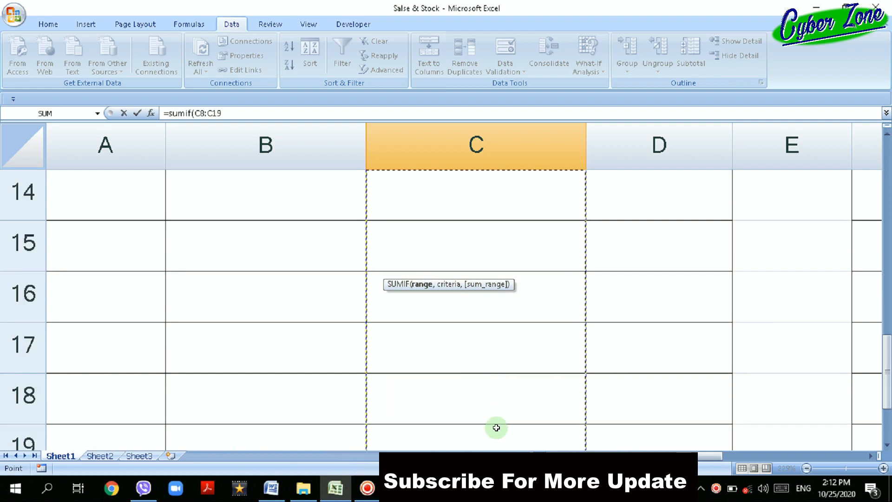
{"action": "scroll", "coordinate": [522, 393], "scroll_direction": "up", "scroll_amount": 5}
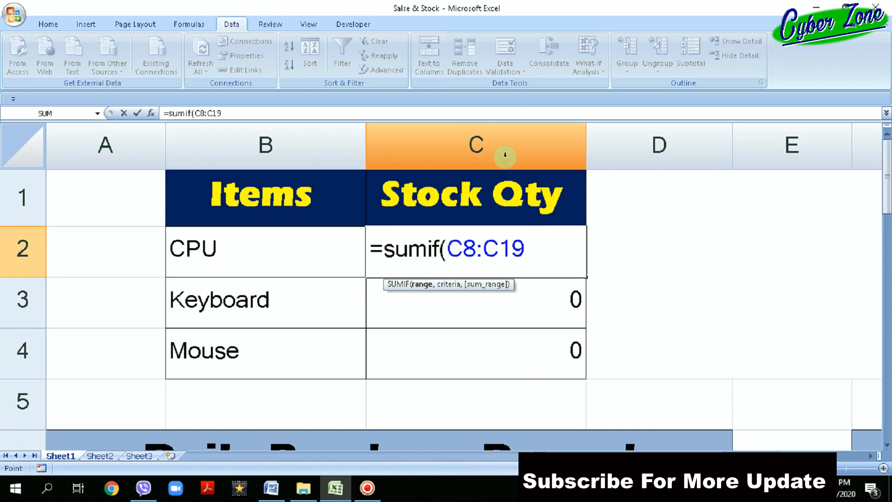
{"action": "scroll", "coordinate": [244, 277], "scroll_direction": "down", "scroll_amount": 3}
{"action": "scroll", "coordinate": [189, 312], "scroll_direction": "up", "scroll_amount": 1}
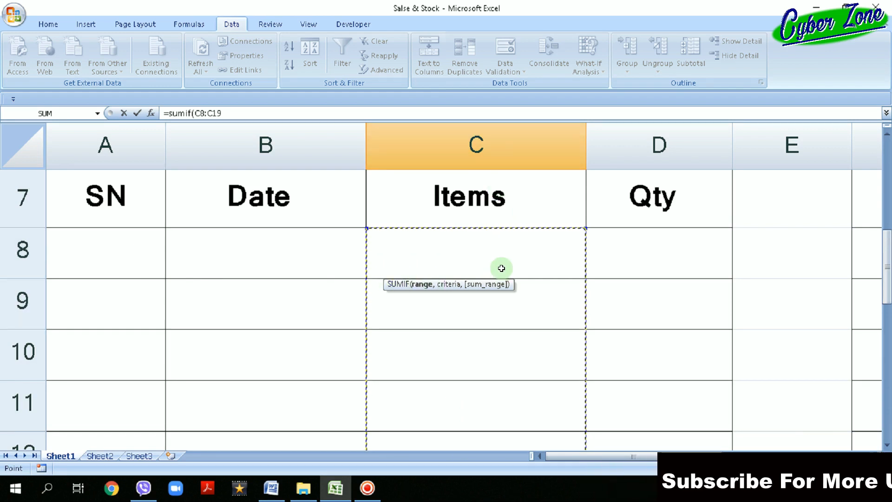
{"action": "scroll", "coordinate": [447, 297], "scroll_direction": "up", "scroll_amount": 2}
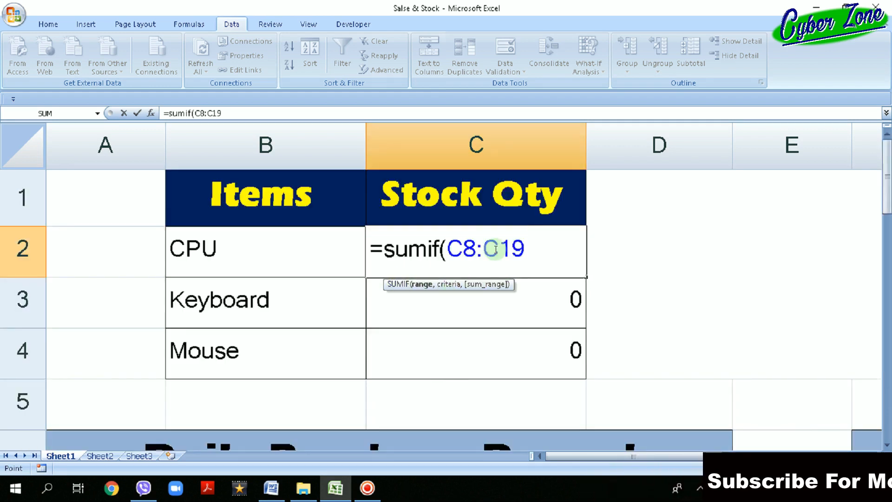
{"action": "left_click", "coordinate": [478, 252]}
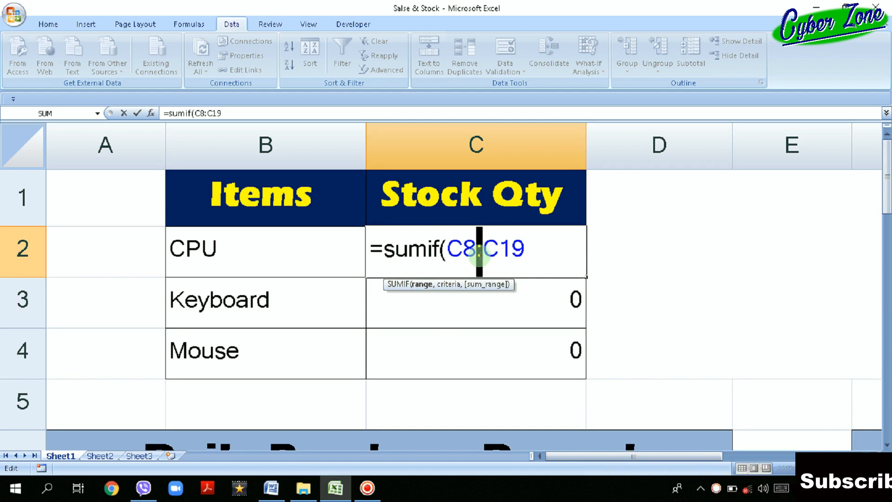
{"action": "left_click", "coordinate": [518, 251]}
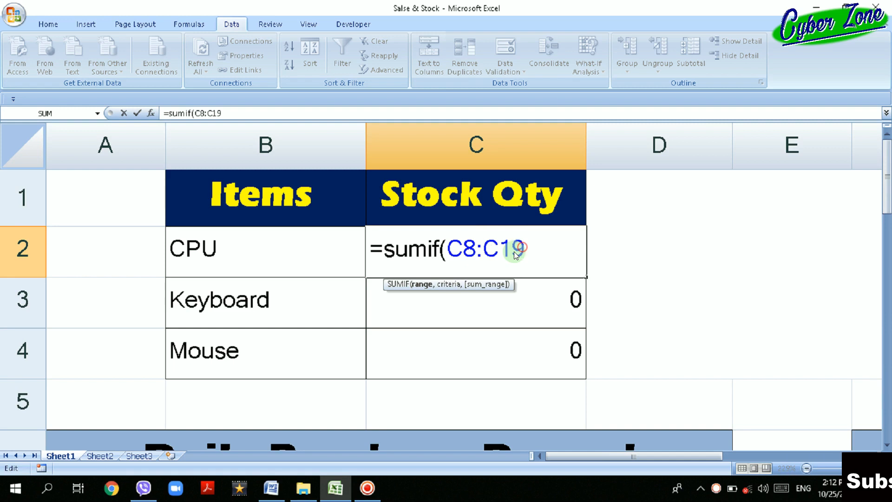
{"action": "type", "text": ","}
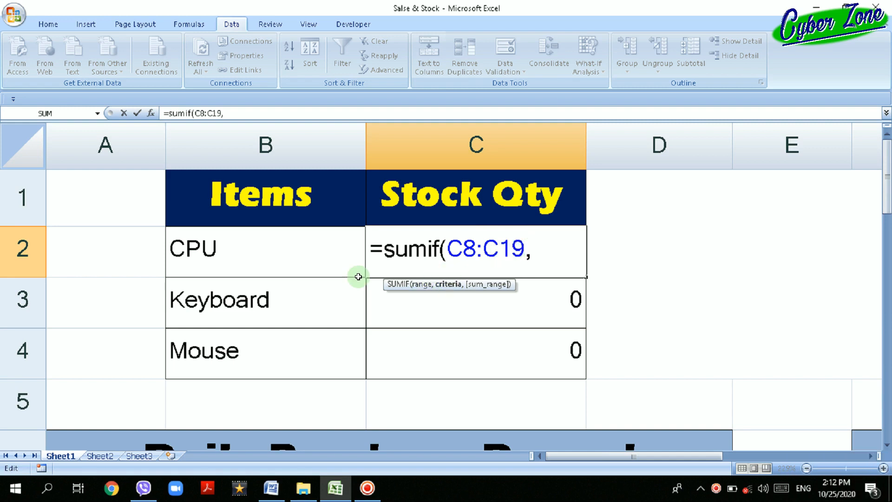
Complete the SUMIF in C2 with CPU cell B2 as the criteria and purchase quantities D8:D19 as the sum range.
{"action": "left_click", "coordinate": [298, 263]}
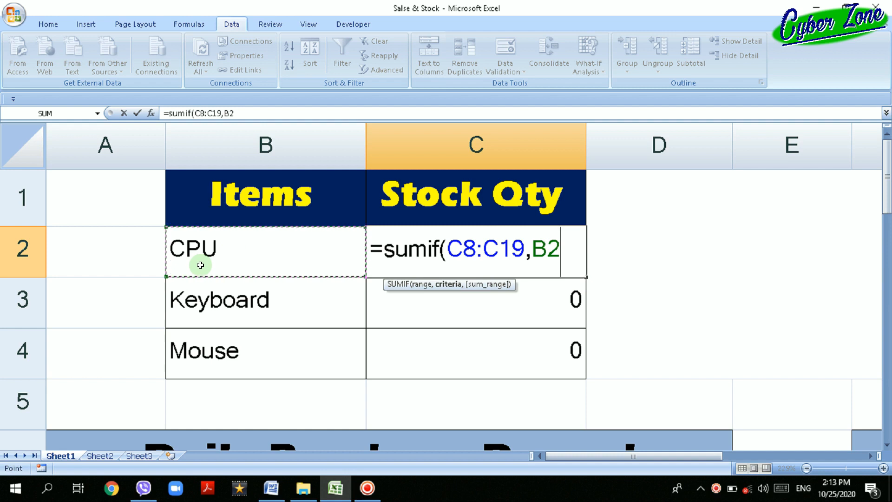
{"action": "type", "text": ","}
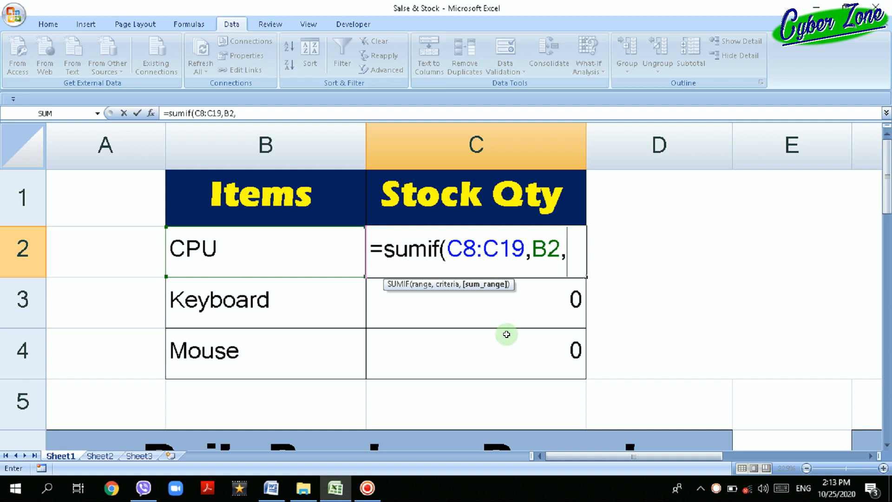
{"action": "scroll", "coordinate": [507, 334], "scroll_direction": "down", "scroll_amount": 2}
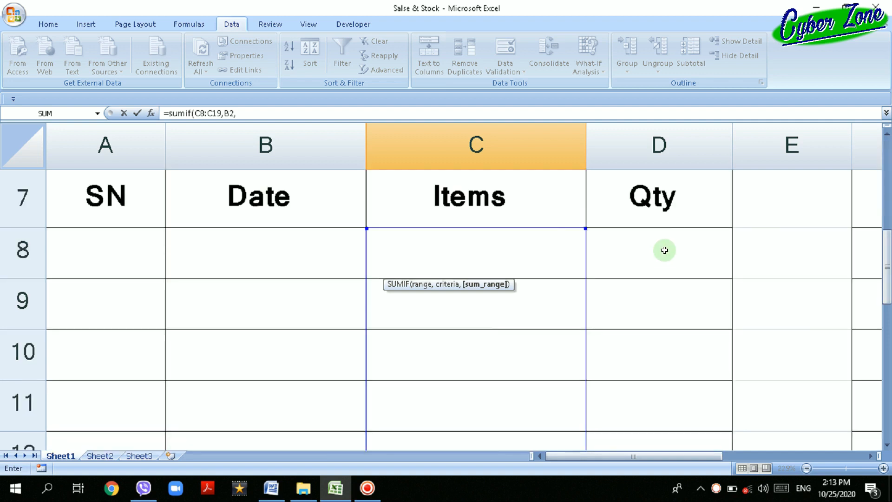
{"action": "left_click_drag", "start_coordinate": [665, 250], "coordinate": [659, 359]}
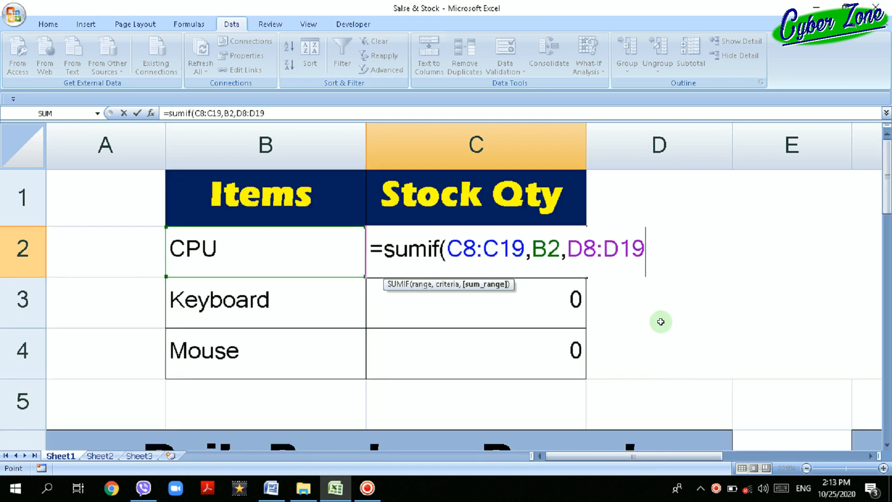
{"action": "type", "text": ")"}
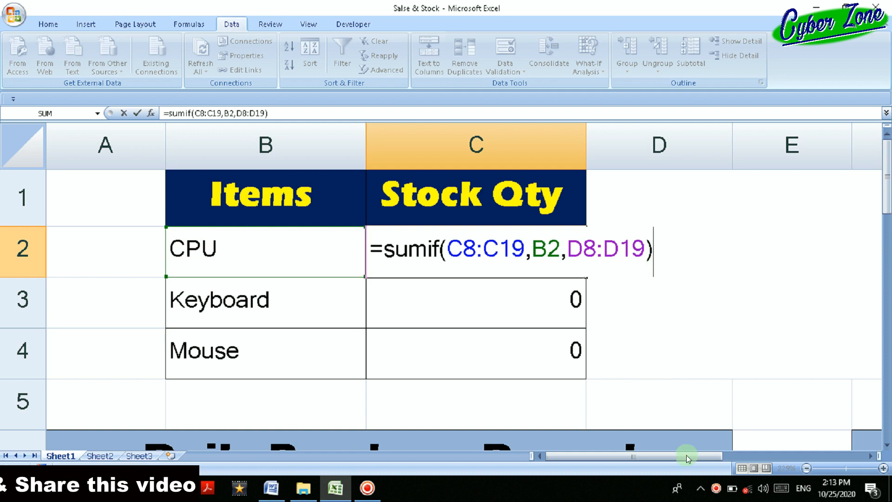
Subtract the CPU cell of the Sales Qty column from the SUMIF in C2 and commit the formula.
{"action": "left_click_drag", "start_coordinate": [673, 456], "coordinate": [697, 458]}
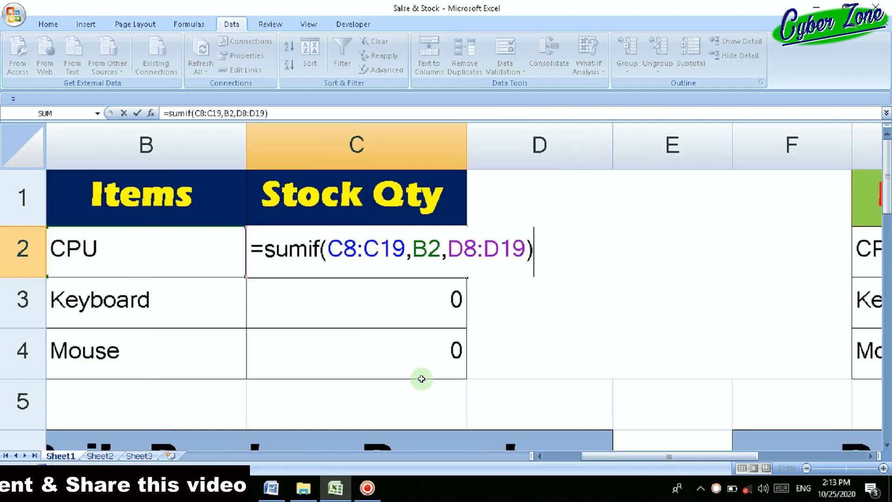
{"action": "scroll", "coordinate": [467, 341], "scroll_direction": "down", "scroll_amount": 1}
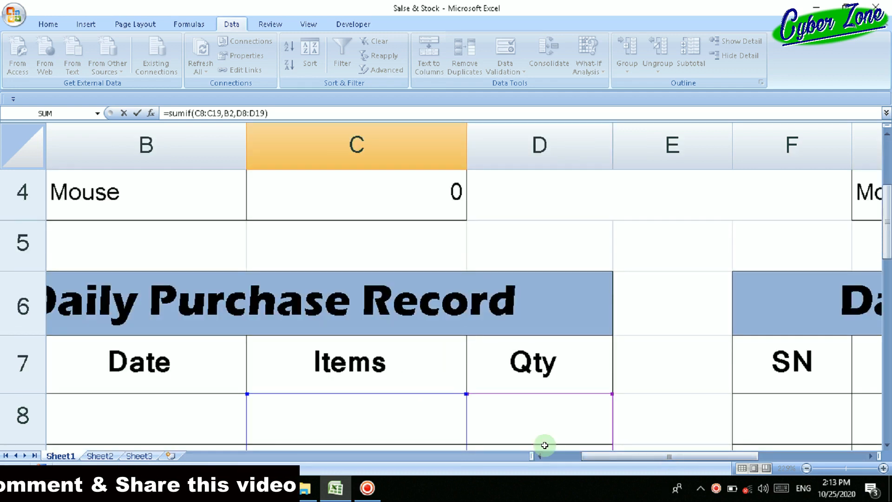
{"action": "scroll", "coordinate": [542, 436], "scroll_direction": "up", "scroll_amount": 1}
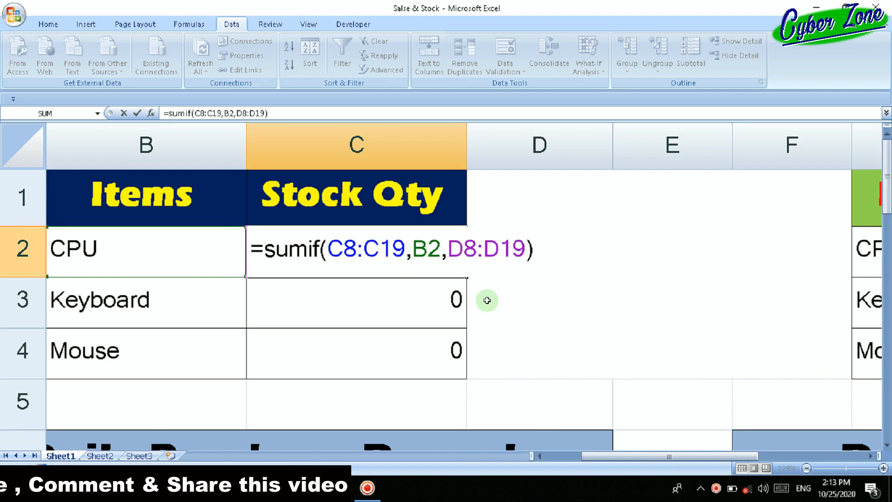
{"action": "left_click_drag", "start_coordinate": [692, 462], "coordinate": [728, 459]}
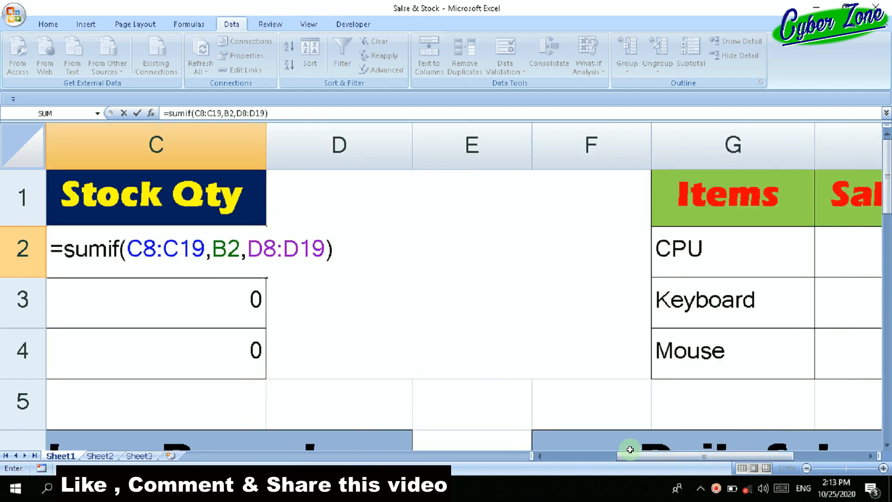
{"action": "left_click_drag", "start_coordinate": [638, 464], "coordinate": [674, 459]}
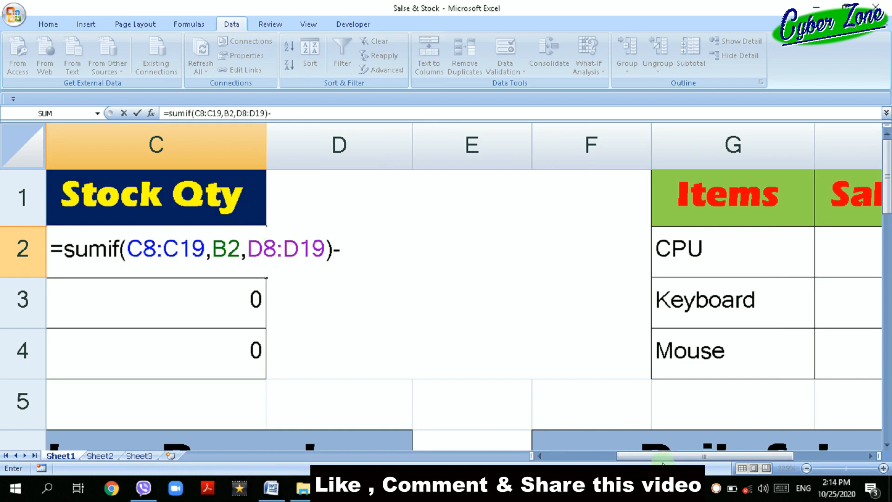
{"action": "left_click_drag", "start_coordinate": [665, 460], "coordinate": [634, 459]}
{"action": "left_click", "coordinate": [730, 266]}
{"action": "key", "text": "Return"}
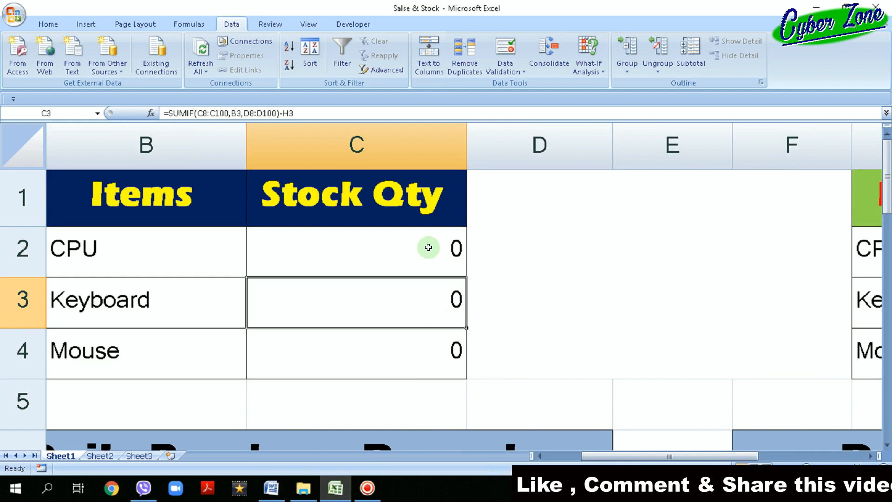
Examine the Keyboard stock quantity formula in cell C3 and the sales quantity cell it subtracts.
{"action": "double_click", "coordinate": [438, 308]}
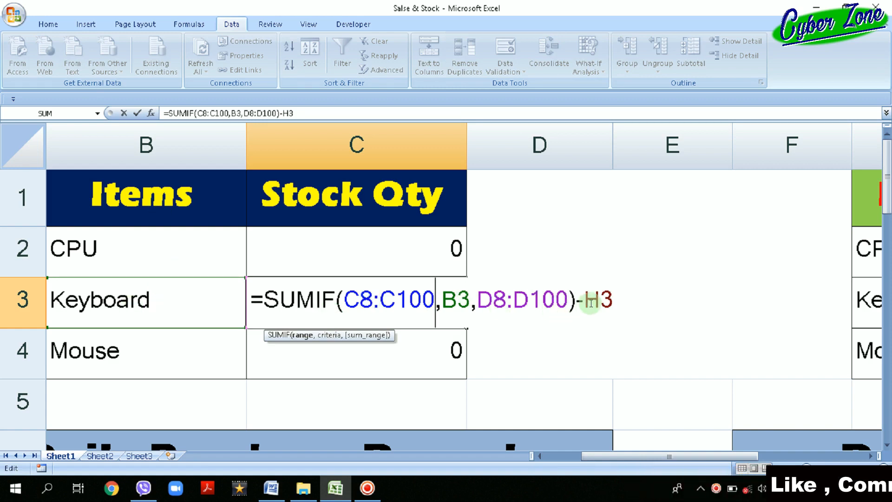
{"action": "left_click_drag", "start_coordinate": [616, 456], "coordinate": [654, 454]}
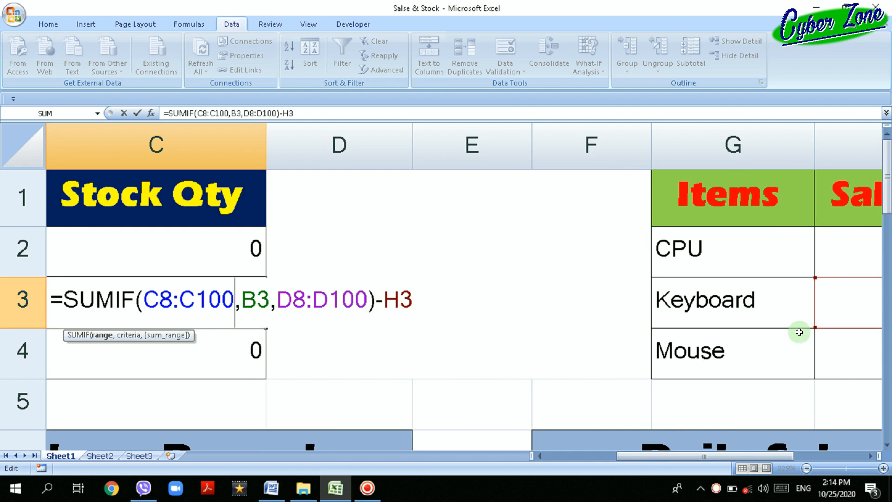
{"action": "left_click_drag", "start_coordinate": [657, 456], "coordinate": [622, 456]}
{"action": "key", "text": "Return"}
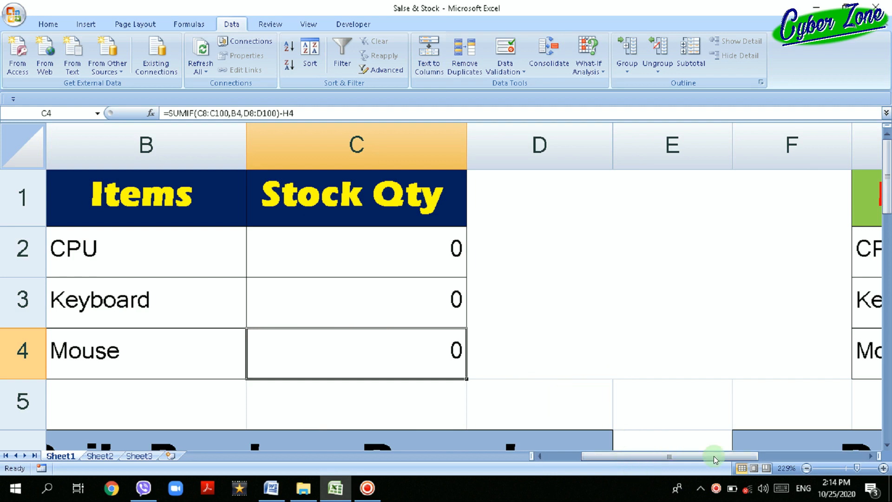
Delete the CPU sales quantity formula in cell H2 and begin a new one with =sumif(.
{"action": "left_click_drag", "start_coordinate": [714, 460], "coordinate": [744, 455]}
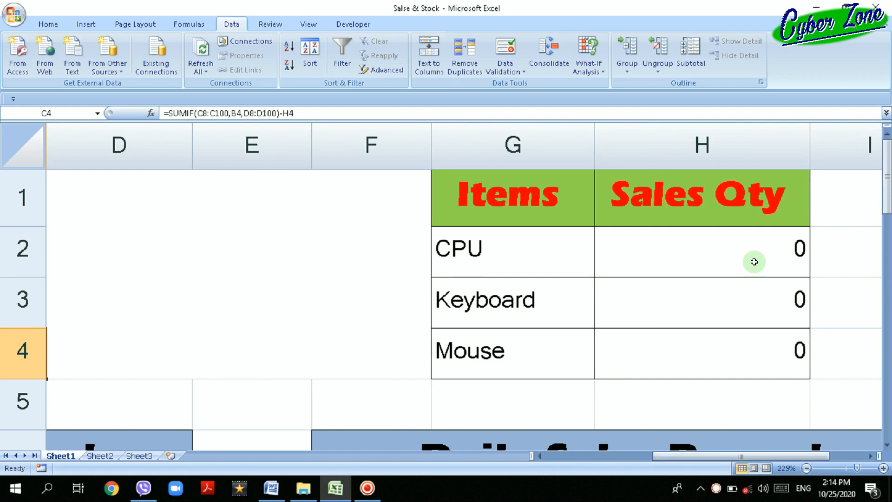
{"action": "left_click", "coordinate": [754, 261]}
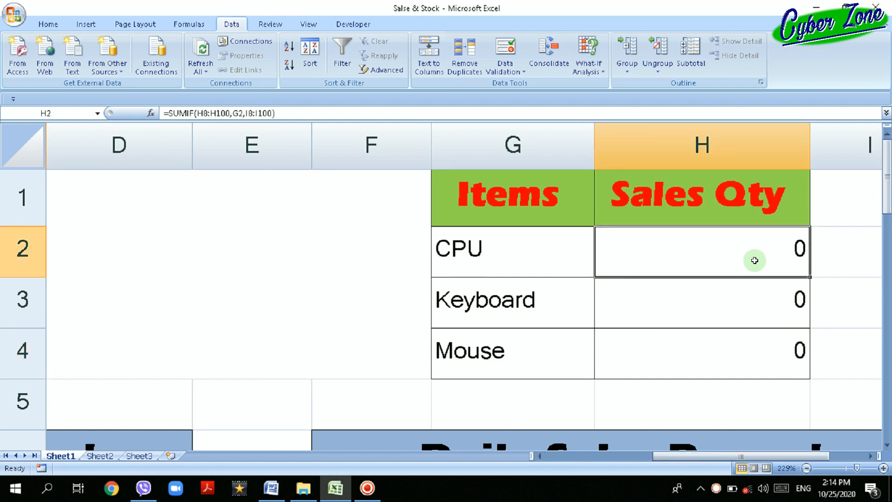
{"action": "key", "text": "Delete"}
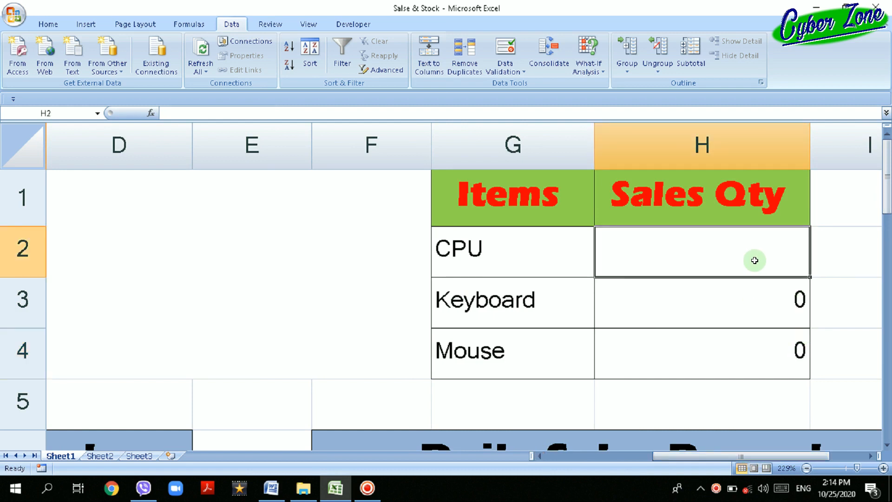
{"action": "type", "text": "=s"}
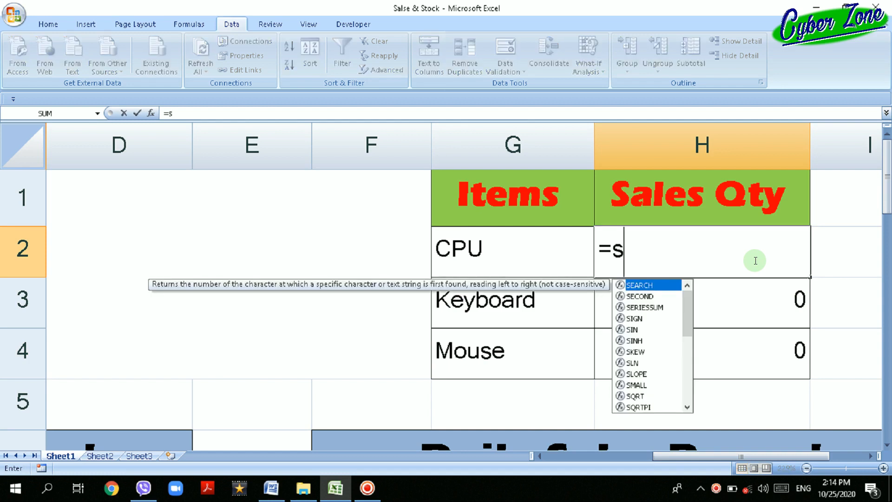
{"action": "type", "text": "umif"}
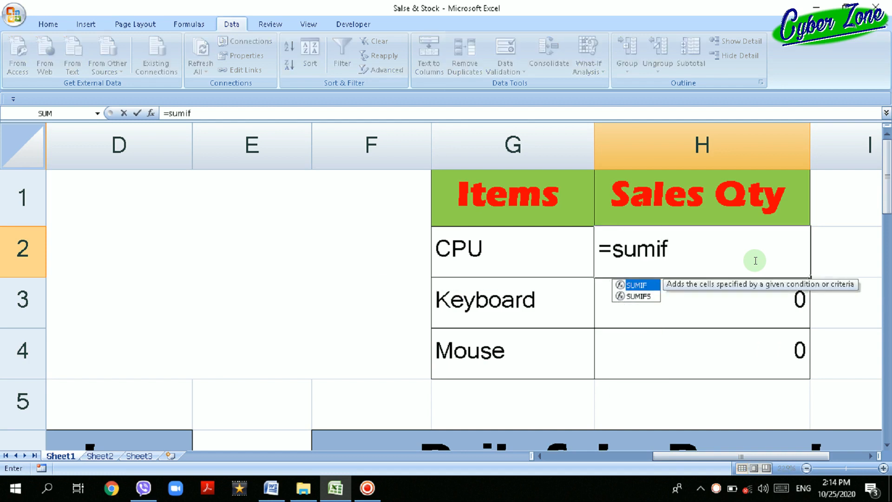
{"action": "type", "text": "("}
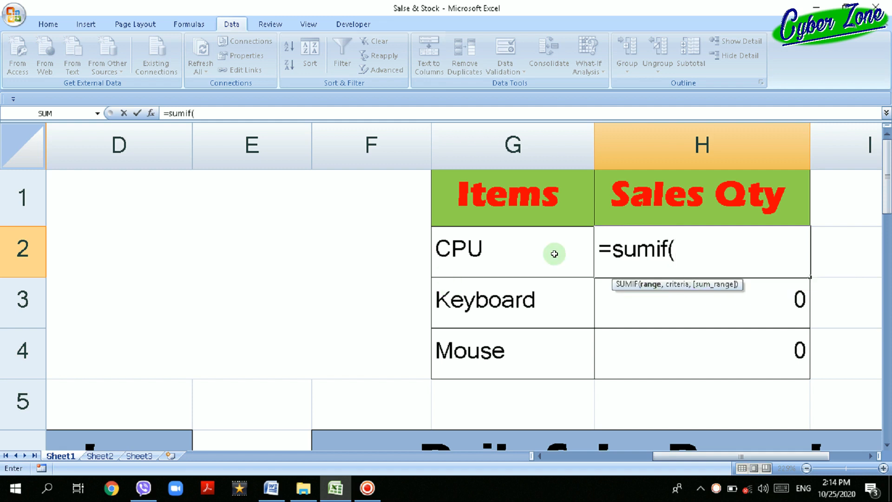
Set the SUMIF range in H2 to the Daily Sales Record items H8:H15 and the criteria to CPU cell G2.
{"action": "scroll", "coordinate": [631, 302], "scroll_direction": "down", "scroll_amount": 1}
{"action": "scroll", "coordinate": [632, 302], "scroll_direction": "down", "scroll_amount": 1}
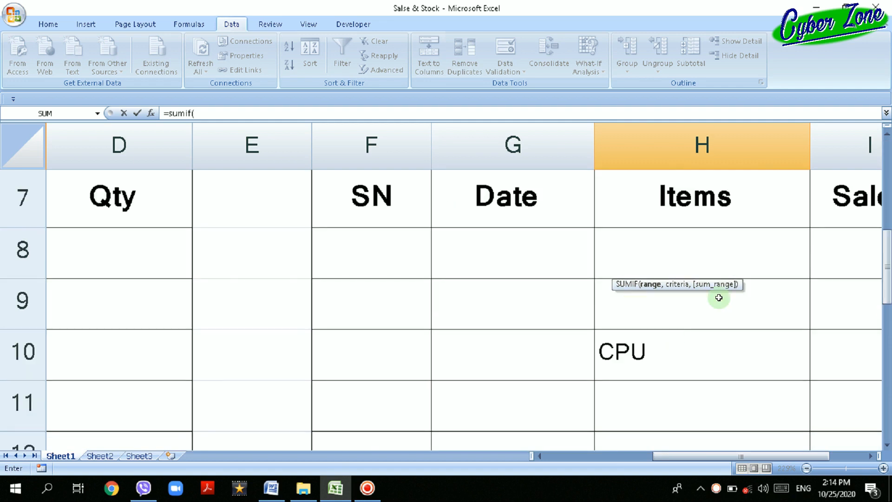
{"action": "left_click_drag", "start_coordinate": [710, 239], "coordinate": [705, 465]}
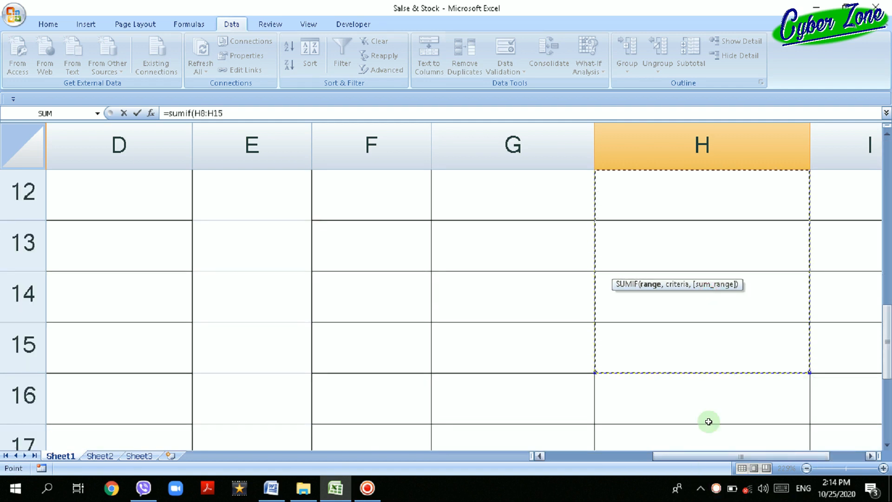
{"action": "scroll", "coordinate": [727, 374], "scroll_direction": "up", "scroll_amount": 4}
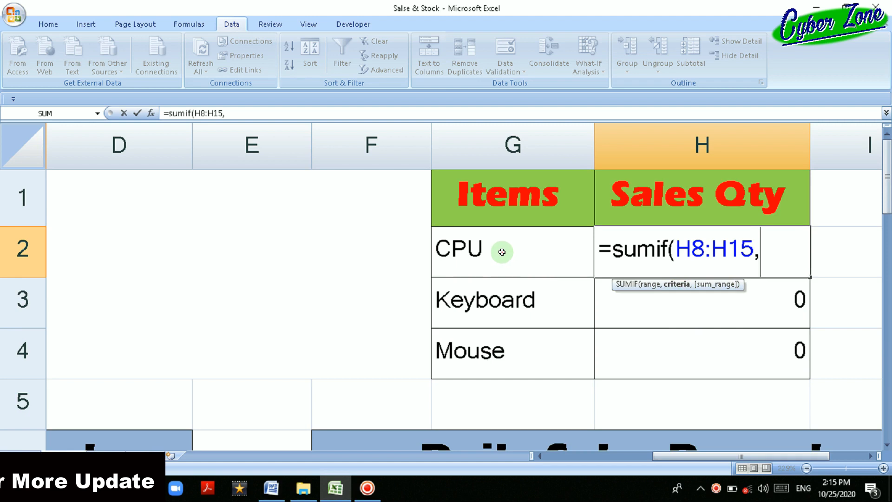
{"action": "left_click", "coordinate": [501, 250]}
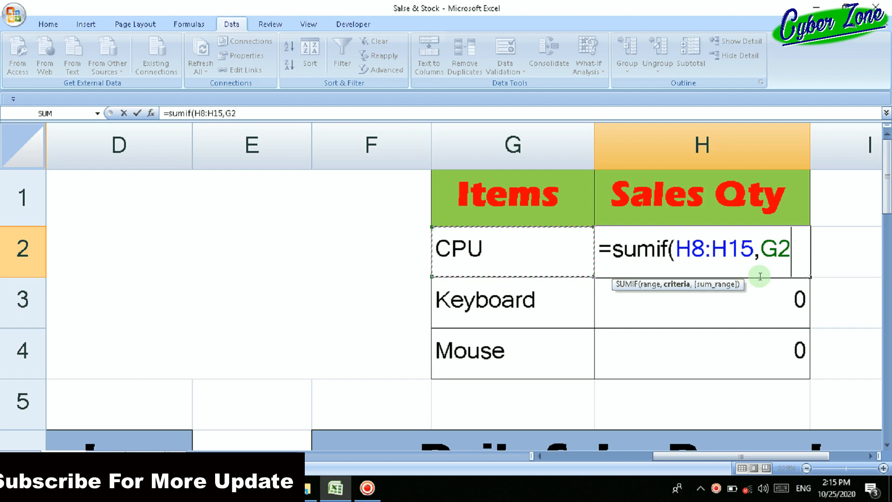
{"action": "type", "text": ","}
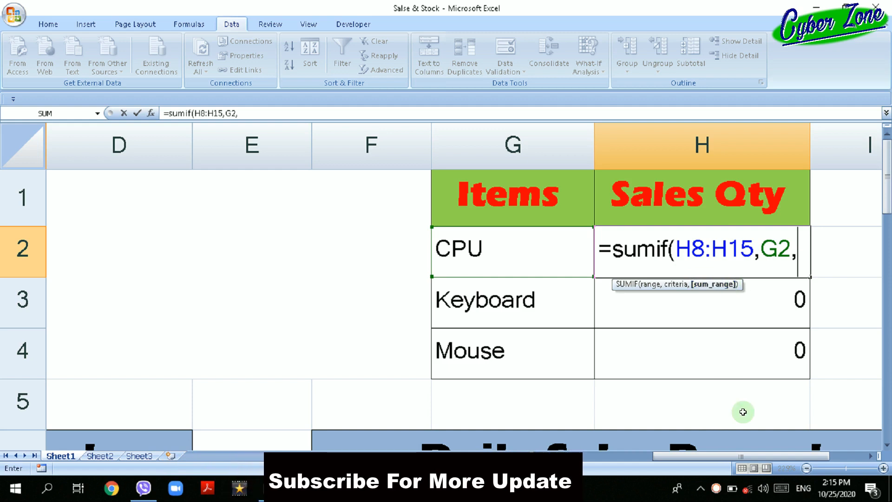
Add sales quantity cells I8:I16 as the sum range of the SUMIF in H2 and close its parenthesis.
{"action": "scroll", "coordinate": [776, 417], "scroll_direction": "down", "scroll_amount": 1}
{"action": "left_click_drag", "start_coordinate": [767, 455], "coordinate": [811, 452]}
{"action": "mouse_move", "coordinate": [728, 408]}
{"action": "left_mouse_down"}
{"action": "mouse_move", "coordinate": [729, 419]}
{"action": "mouse_move", "coordinate": [738, 412]}
{"action": "left_mouse_up"}
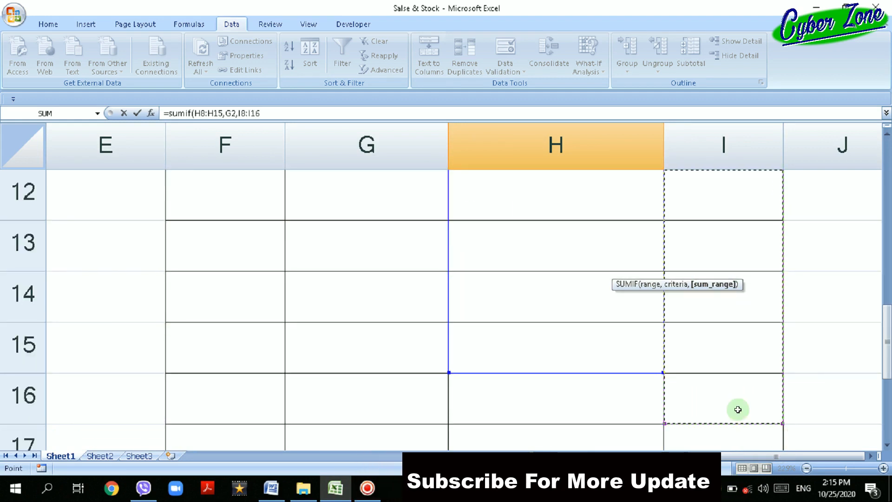
{"action": "scroll", "coordinate": [737, 412], "scroll_direction": "up", "scroll_amount": 4}
{"action": "type", "text": ")"}
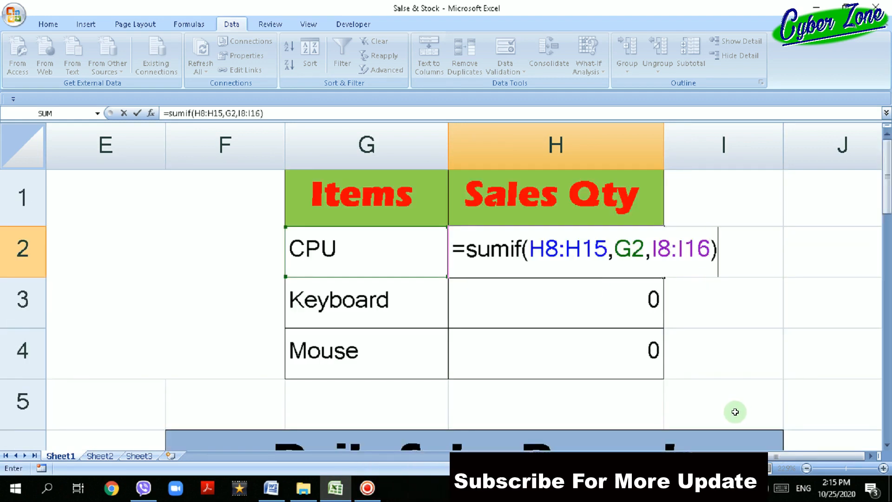
Commit the CPU sales quantity formula =SUMIF(H8:H15,G2,I8:I16) in H2 and review its arguments.
{"action": "key", "text": "Return"}
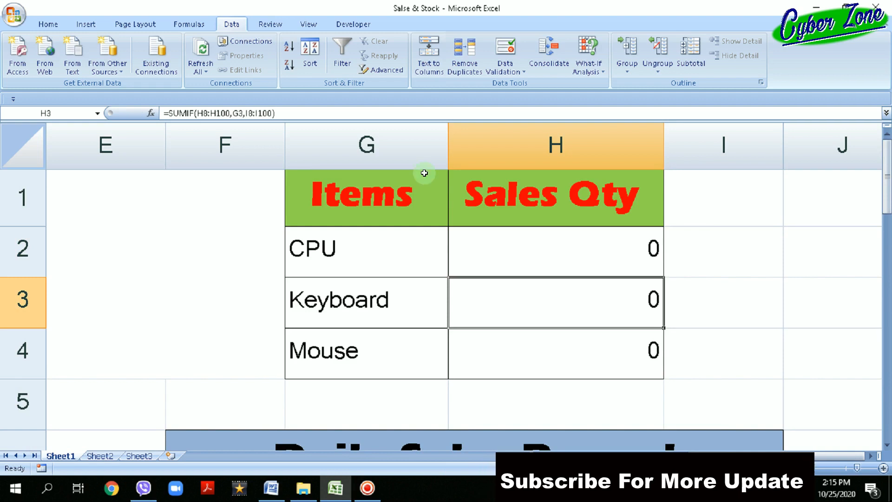
{"action": "double_click", "coordinate": [524, 256]}
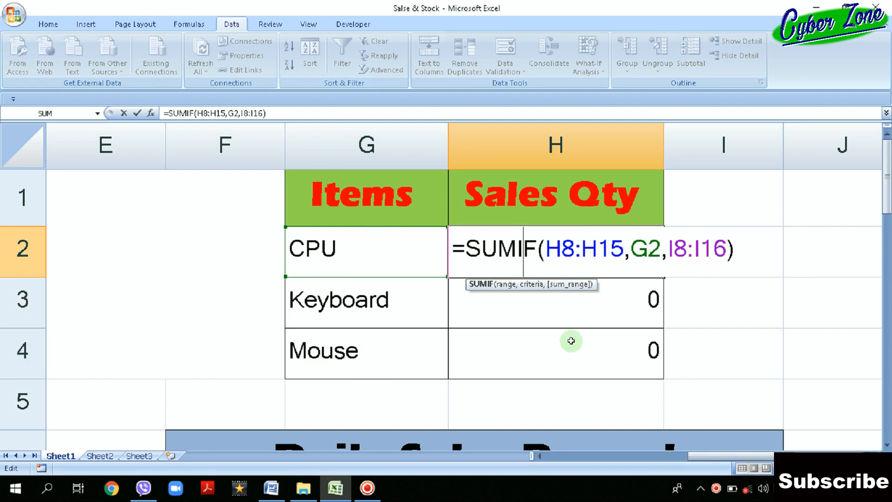
{"action": "key", "text": "Return"}
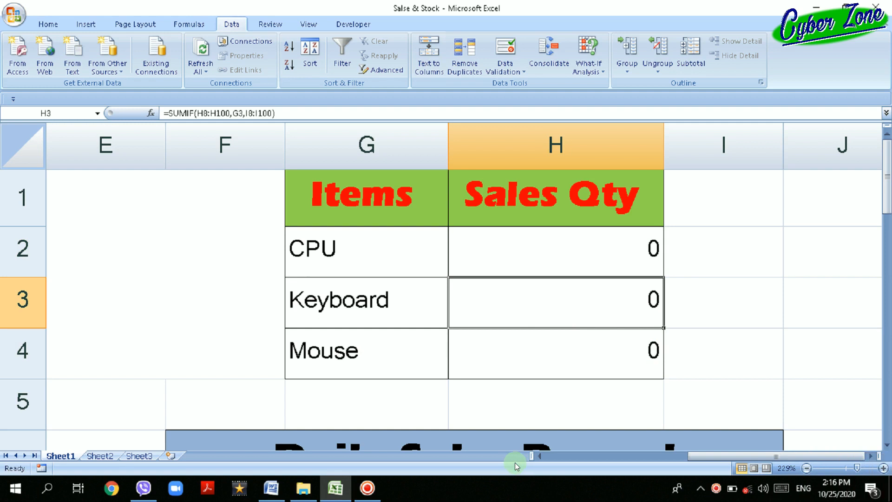
Start the first Daily Purchase Record row with serial number 1 in A8 and the date formula =Today() in B8.
{"action": "left_click", "coordinate": [807, 468]}
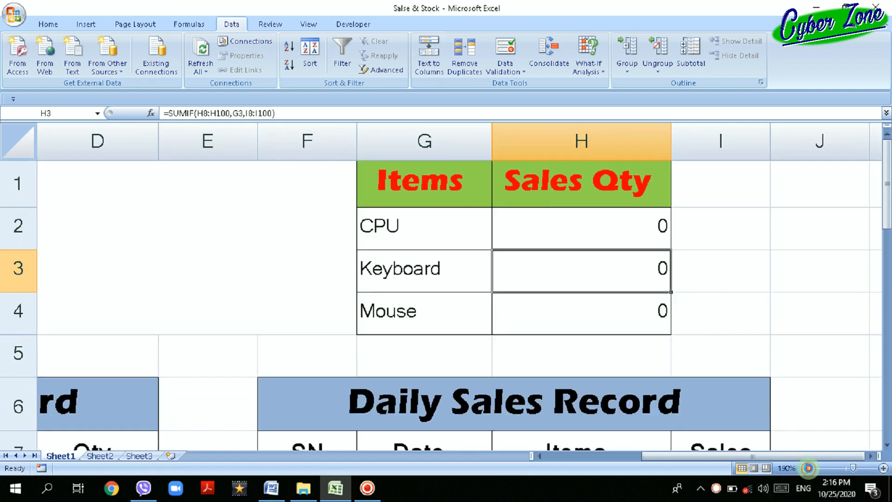
{"action": "left_click", "coordinate": [807, 468]}
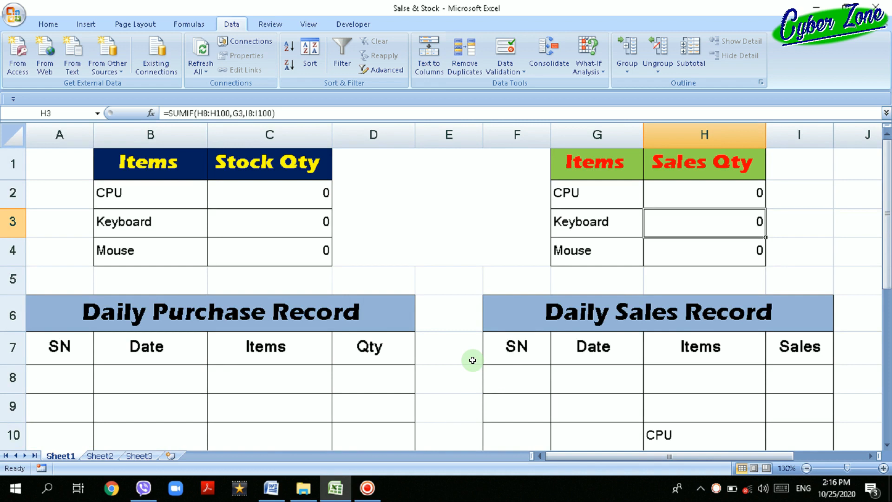
{"action": "left_click", "coordinate": [242, 384]}
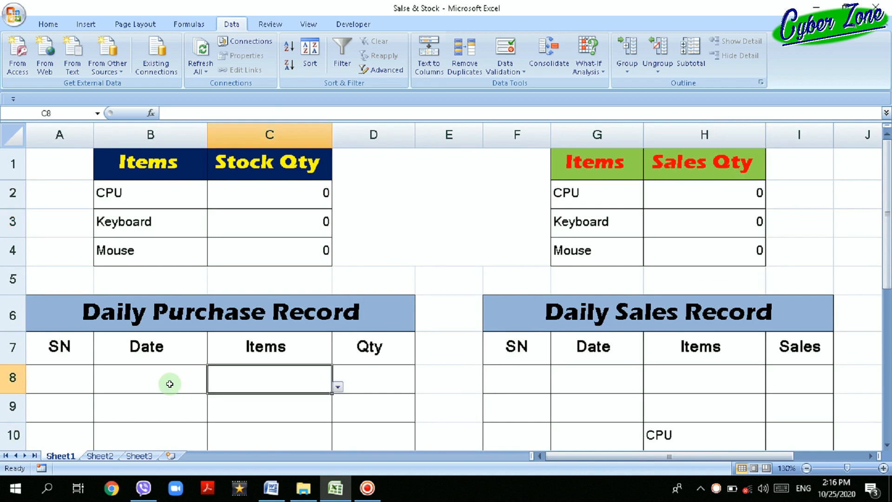
{"action": "left_click", "coordinate": [82, 376]}
{"action": "type", "text": "1"}
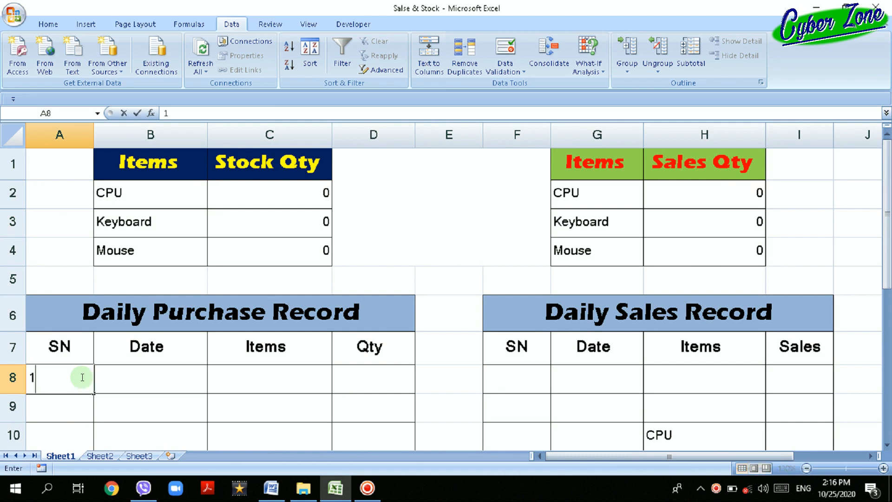
{"action": "key", "text": "Tab"}
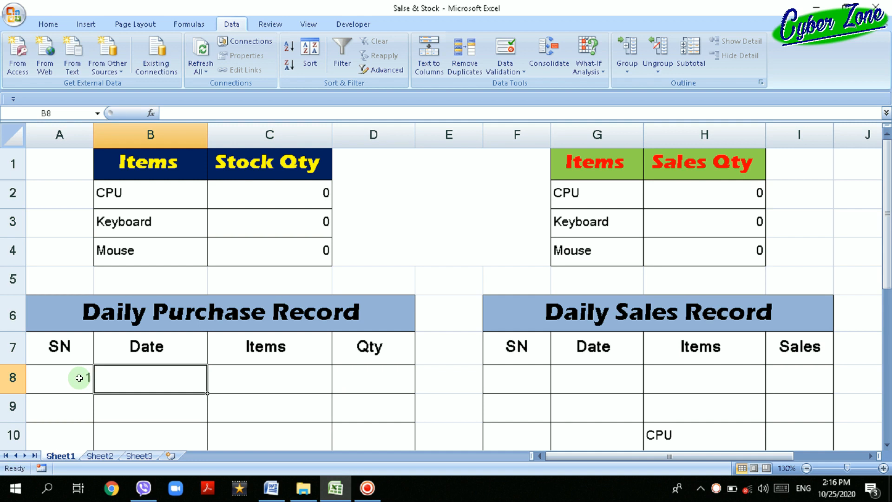
{"action": "type", "text": "="}
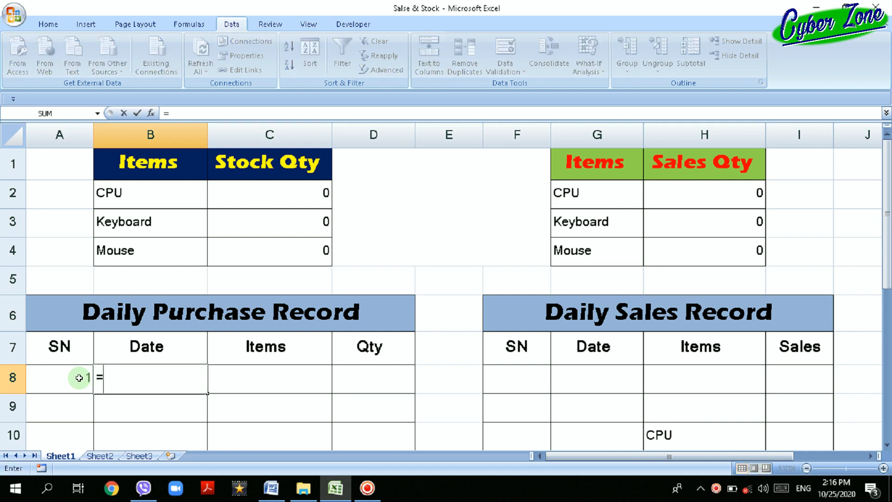
{"action": "type", "text": "Today"}
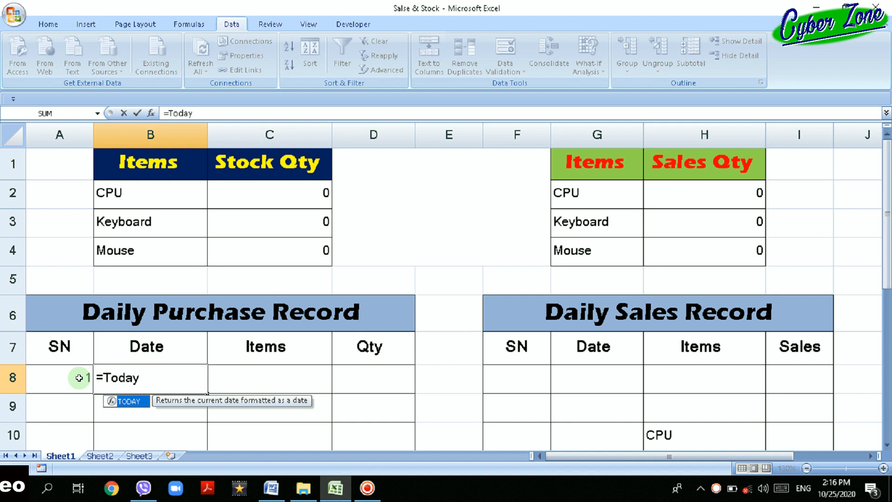
{"action": "type", "text": "()"}
{"action": "key", "text": "Return"}
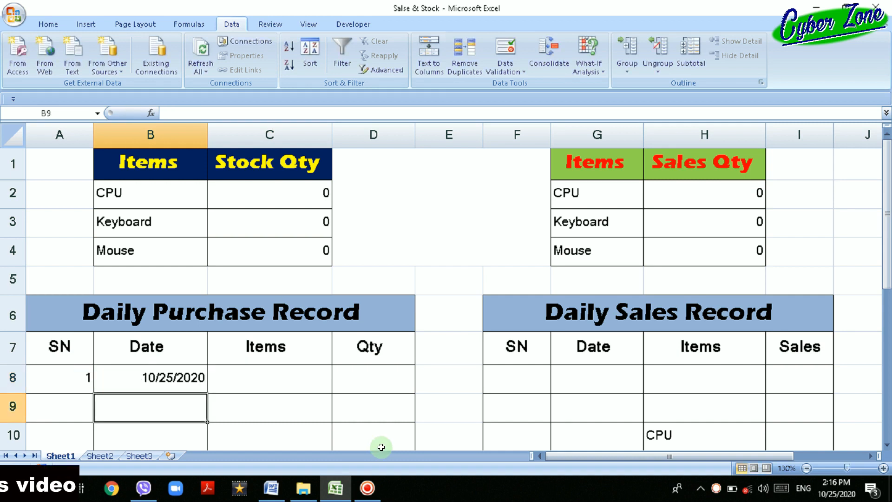
Choose Keyboard as the item in C8 of the Daily Purchase Record and enter quantity 10 in D8.
{"action": "left_click", "coordinate": [296, 381]}
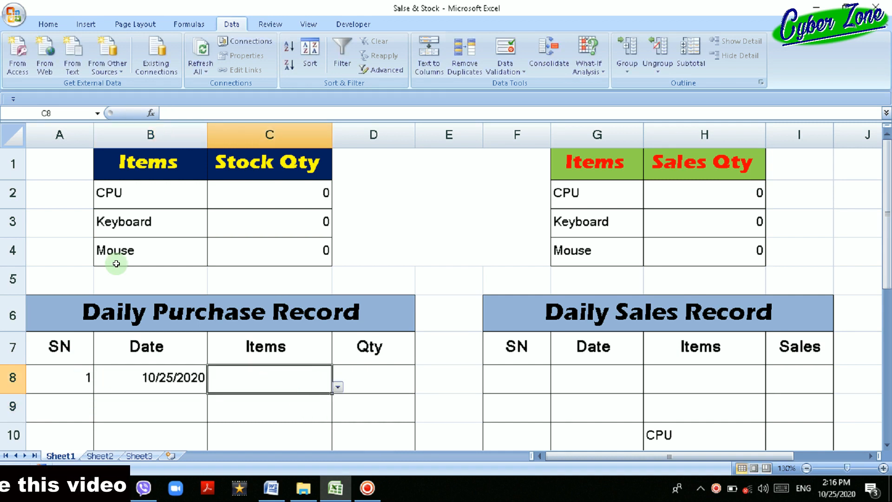
{"action": "left_click", "coordinate": [338, 387]}
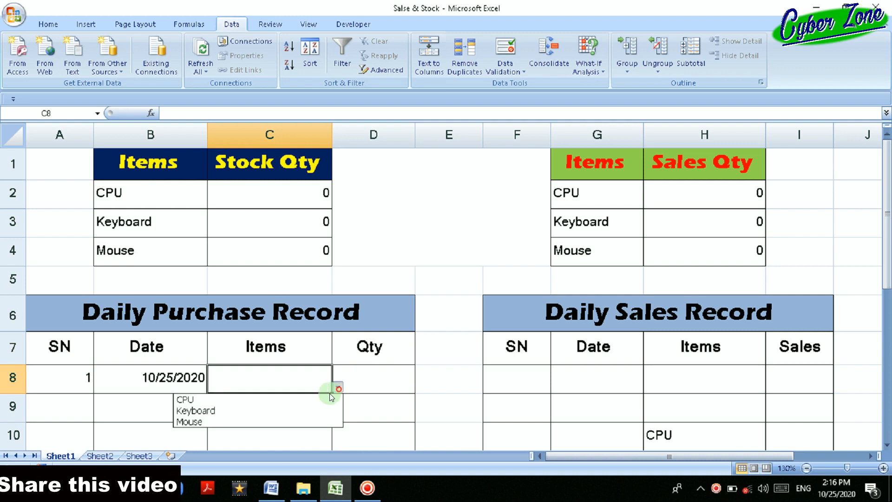
{"action": "left_click", "coordinate": [304, 408]}
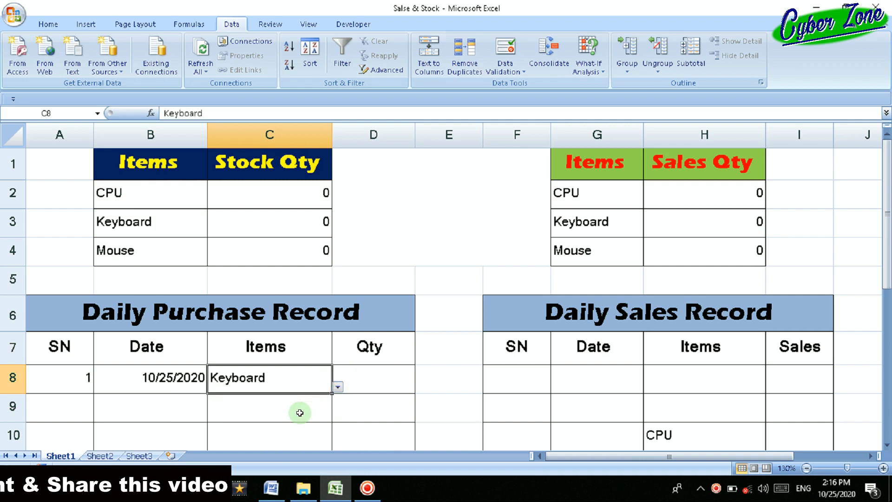
{"action": "left_click", "coordinate": [381, 388]}
{"action": "type", "text": "10"}
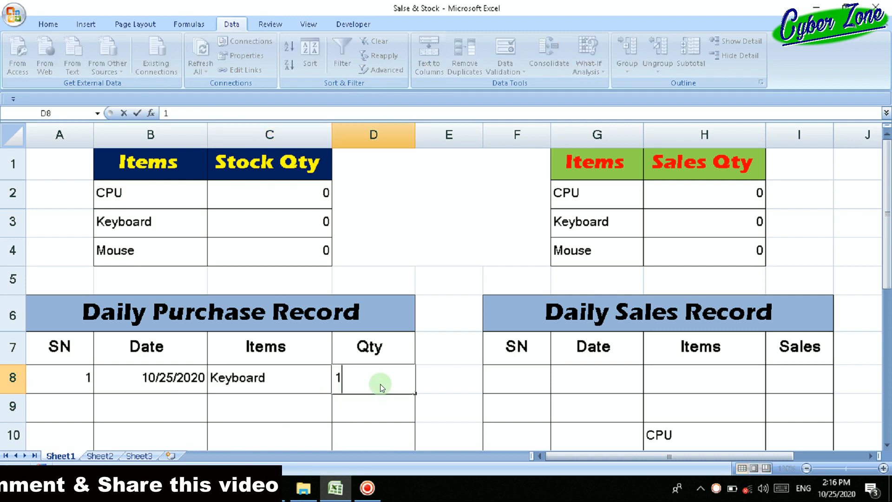
{"action": "key", "text": "Return"}
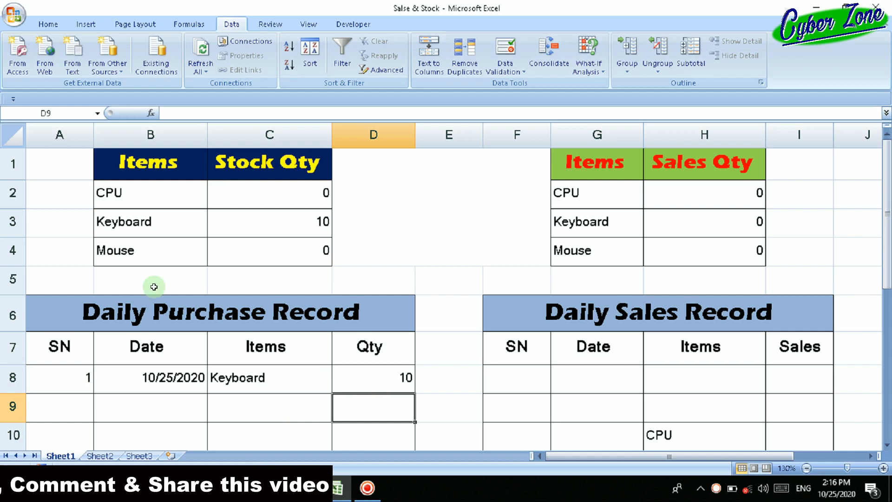
Record a CPU purchase with quantity 12 in row 9 of the Daily Purchase Record.
{"action": "left_click", "coordinate": [240, 414]}
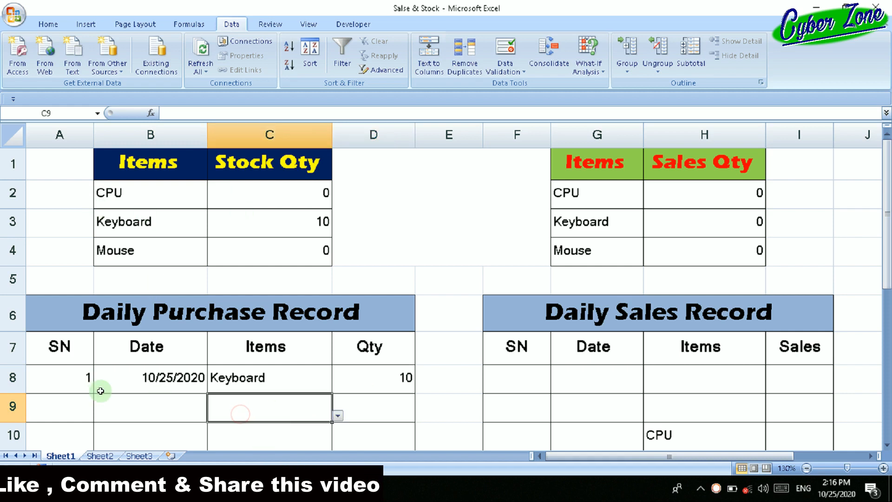
{"action": "left_click", "coordinate": [336, 416]}
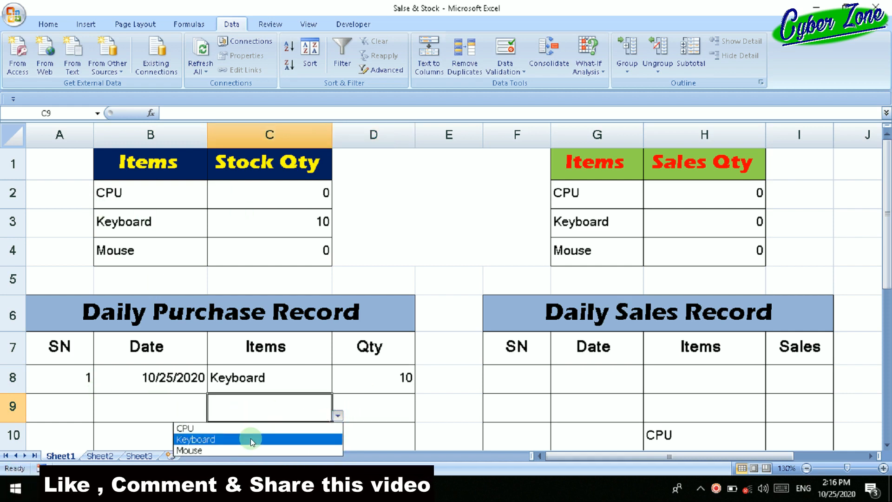
{"action": "left_click", "coordinate": [247, 426]}
{"action": "left_click", "coordinate": [385, 409]}
{"action": "type", "text": "12"}
{"action": "key", "text": "Return"}
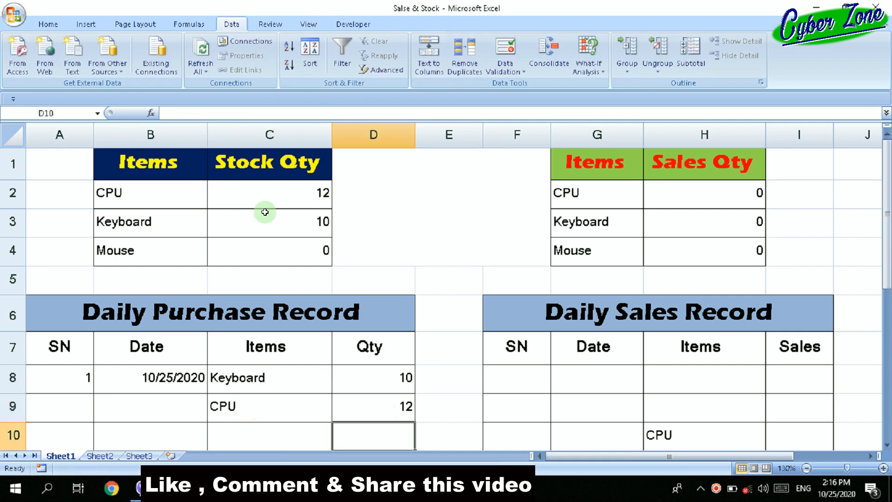
Record a CPU sale with quantity 6 in row 8 of the Daily Sales Record.
{"action": "left_click", "coordinate": [666, 375]}
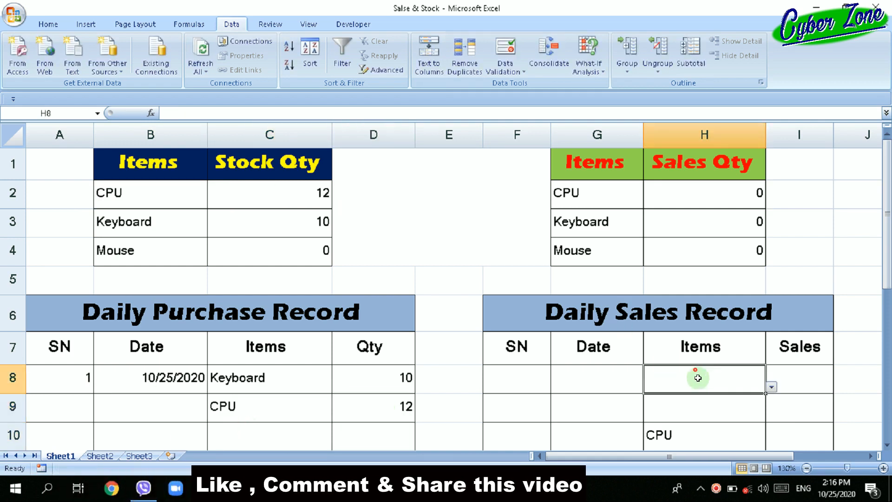
{"action": "left_click", "coordinate": [771, 387]}
{"action": "left_click", "coordinate": [719, 401]}
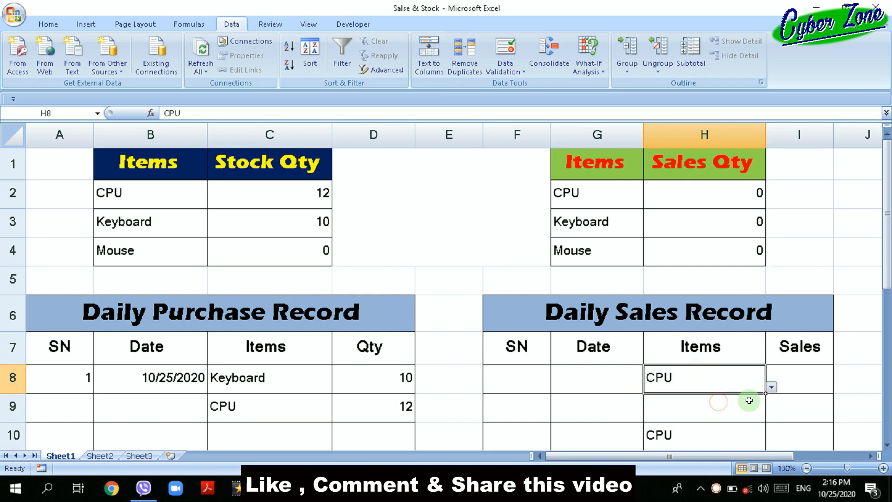
{"action": "left_click", "coordinate": [790, 375]}
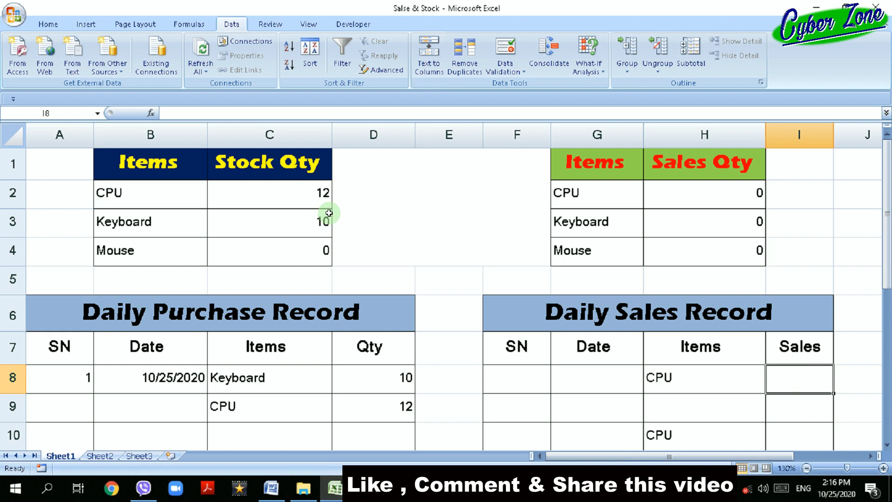
{"action": "type", "text": "6"}
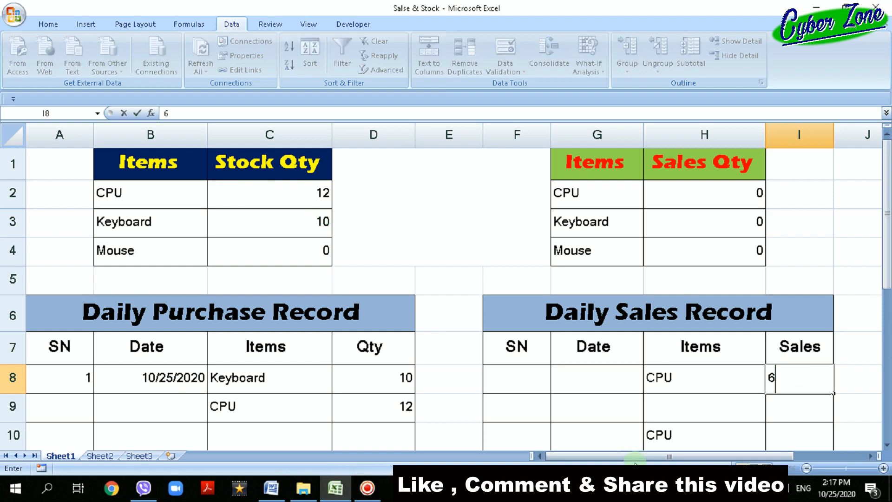
{"action": "key", "text": "Return"}
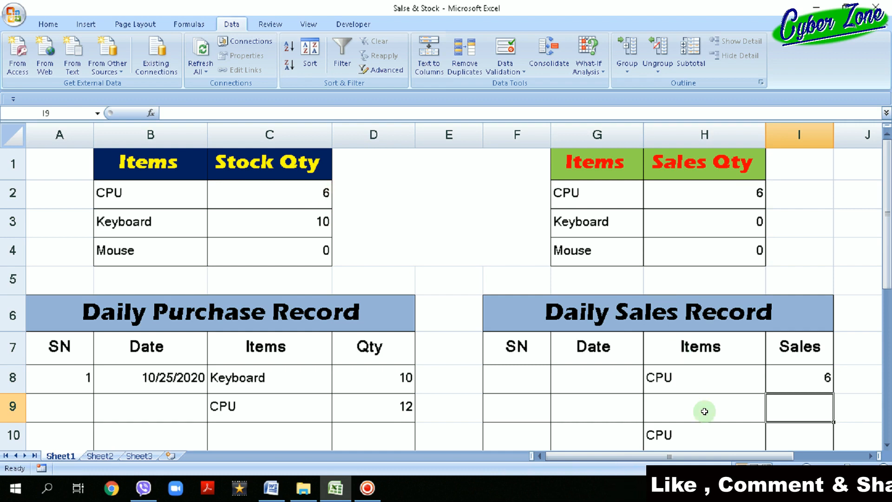
Try a CPU sale of 10 in row 9 of the Daily Sales Record and clear its quantity.
{"action": "left_click", "coordinate": [730, 412]}
{"action": "left_click", "coordinate": [773, 416]}
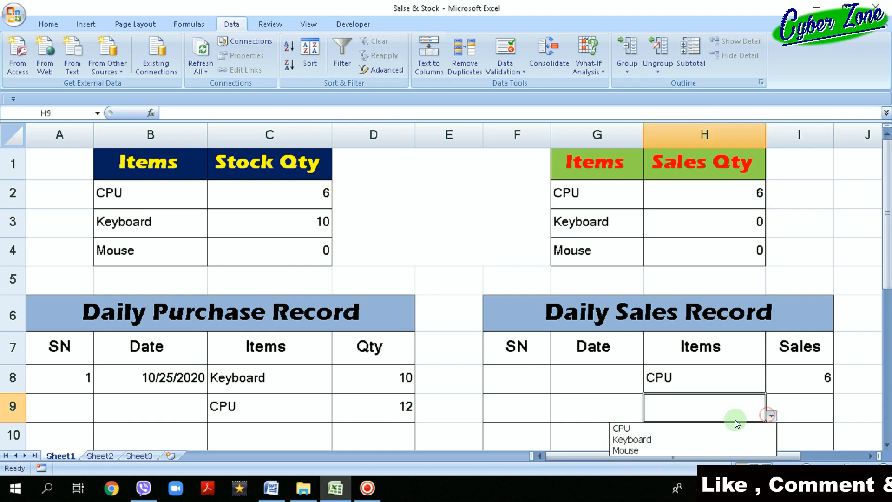
{"action": "left_click", "coordinate": [720, 425]}
{"action": "left_click", "coordinate": [807, 406]}
{"action": "type", "text": "10"}
{"action": "key", "text": "Return"}
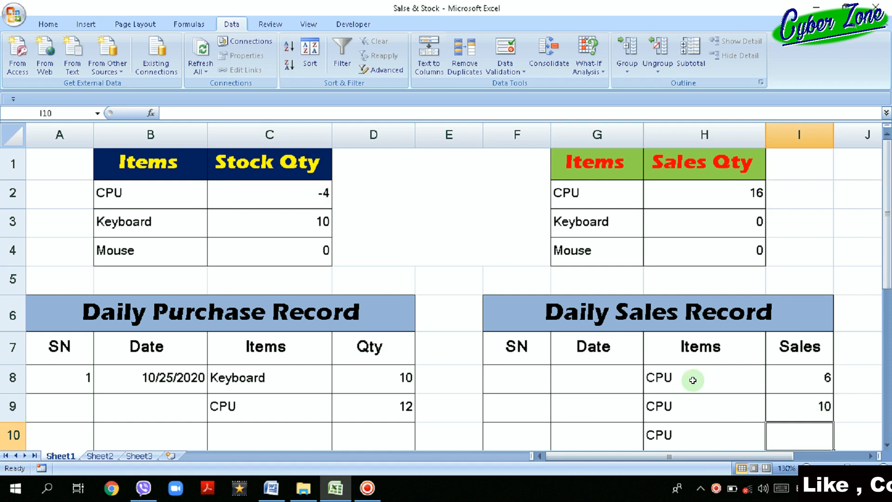
{"action": "left_click", "coordinate": [788, 405]}
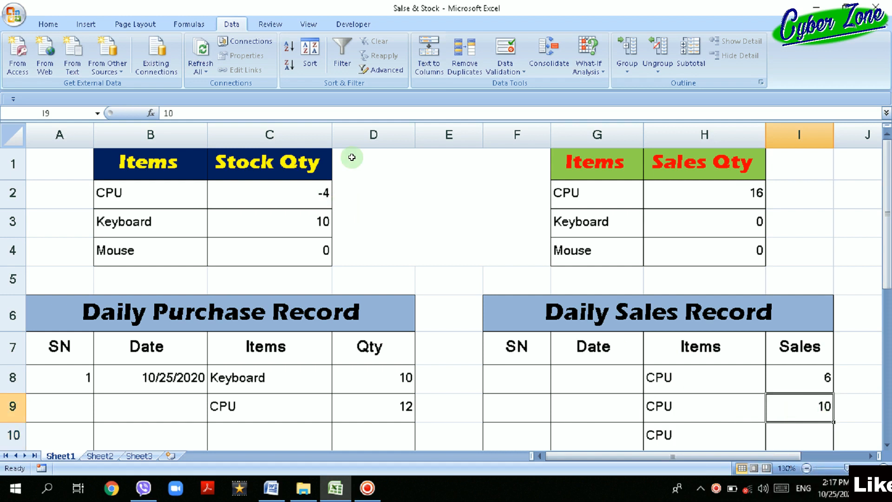
{"action": "key", "text": "BackSpace"}
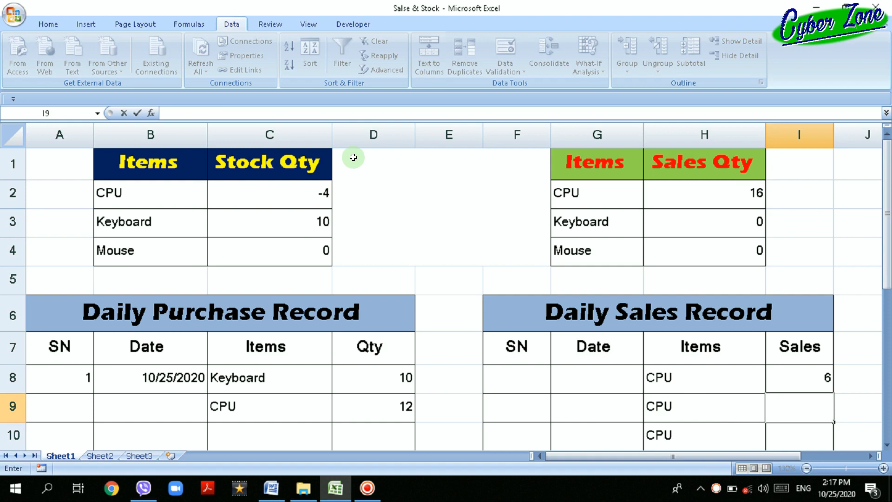
Set the item in H9 of the Daily Sales Record to Keyboard and enter sales quantity 5 in I9.
{"action": "left_click", "coordinate": [726, 406]}
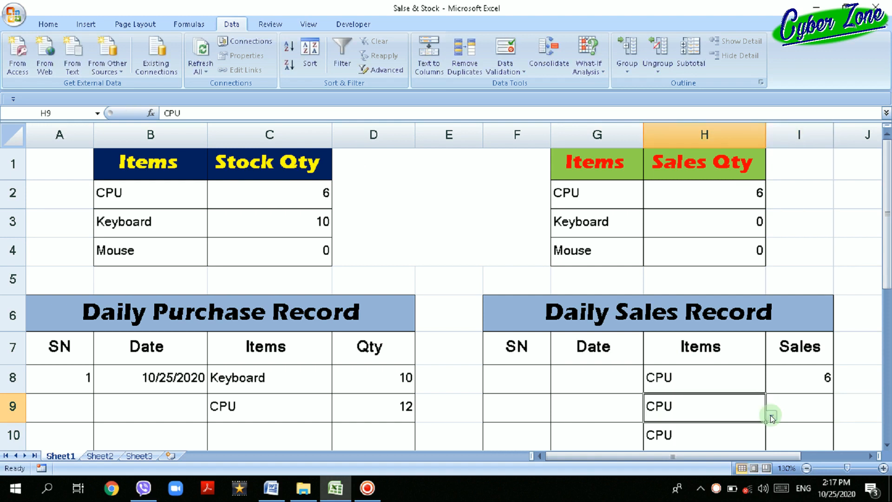
{"action": "left_click", "coordinate": [770, 415]}
{"action": "left_click", "coordinate": [727, 434]}
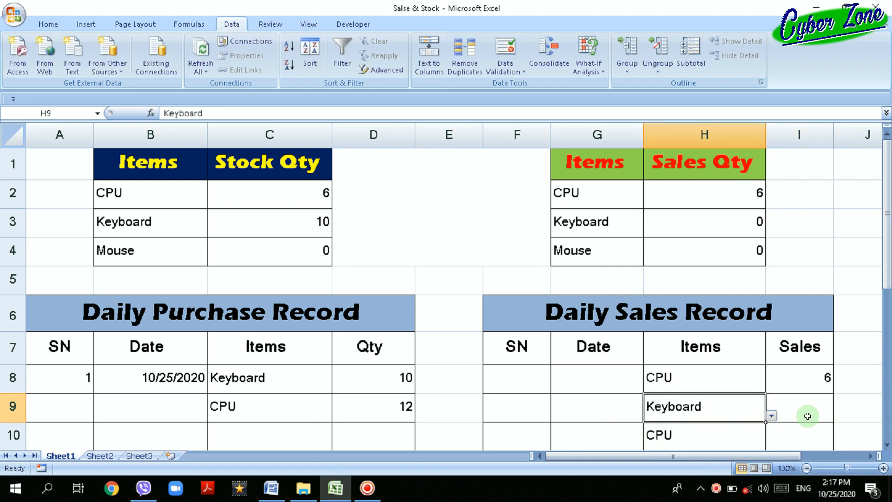
{"action": "left_click", "coordinate": [808, 416]}
{"action": "type", "text": "5"}
{"action": "key", "text": "Return"}
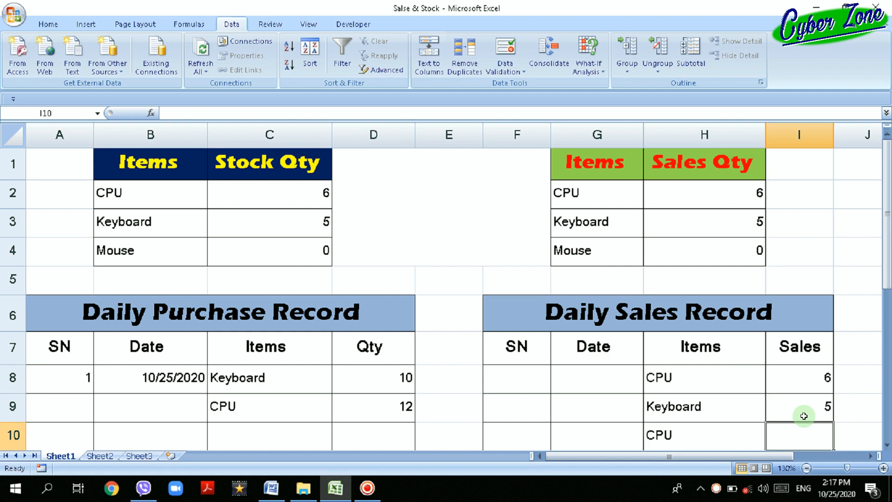